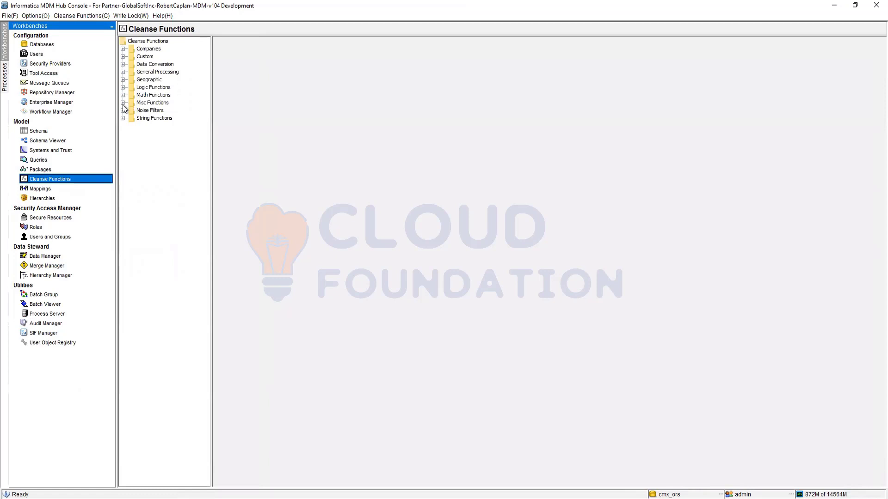
- Examine the Read Database function and list the contents of the Misc, String, Math, Noise Filters and Geographic function folders
left_click(123, 102)
left_click(161, 118)
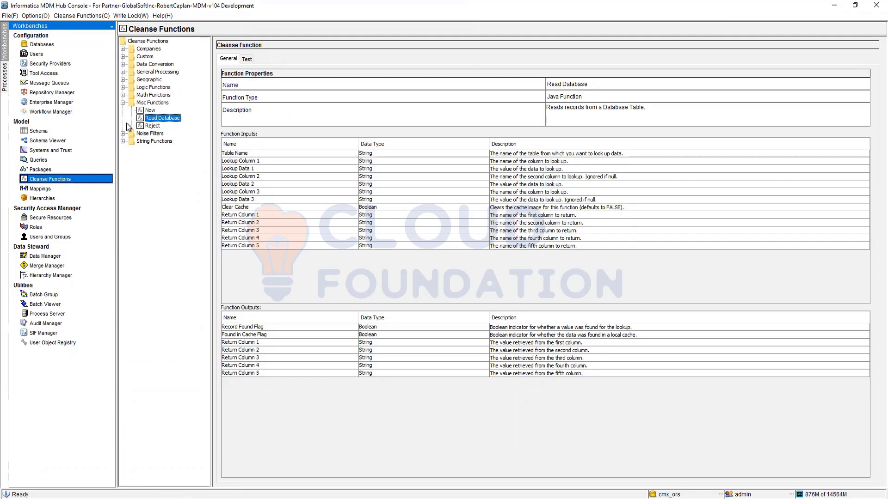
left_click(123, 141)
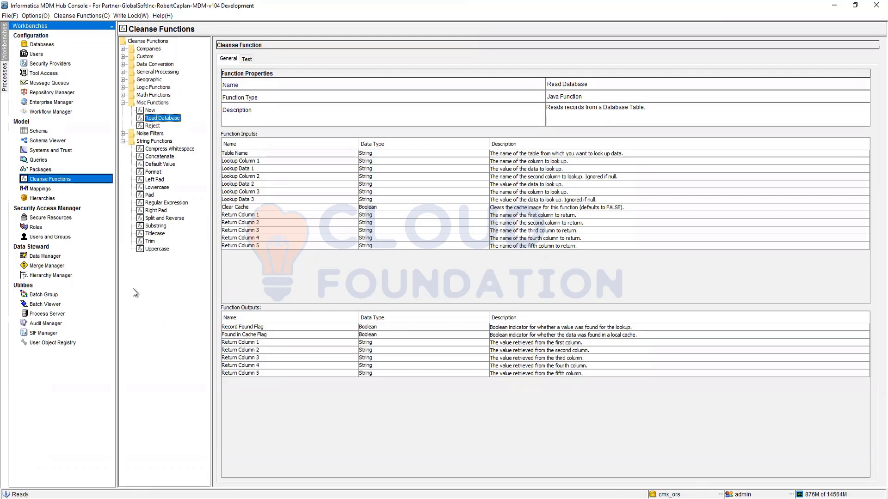
left_click(123, 95)
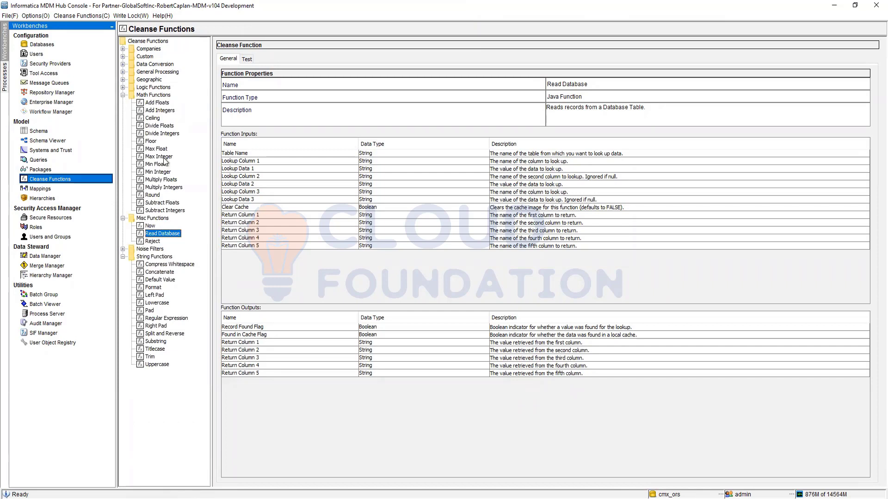
left_click(123, 249)
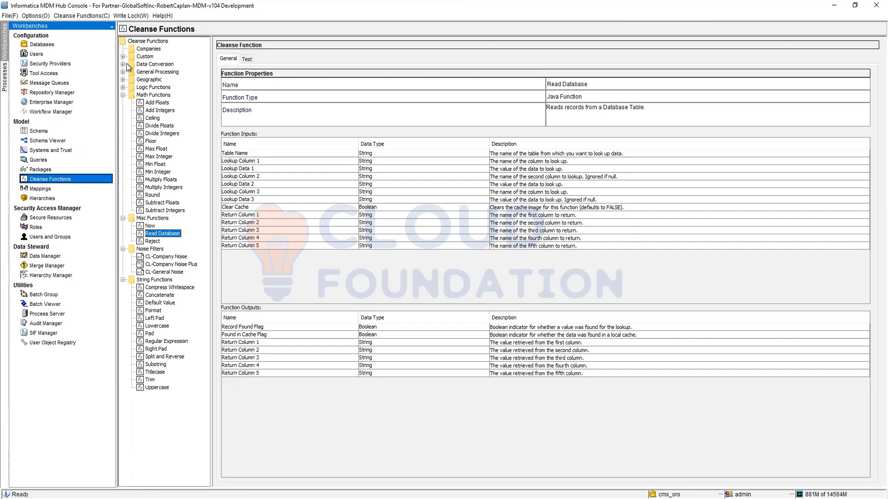
left_click(123, 80)
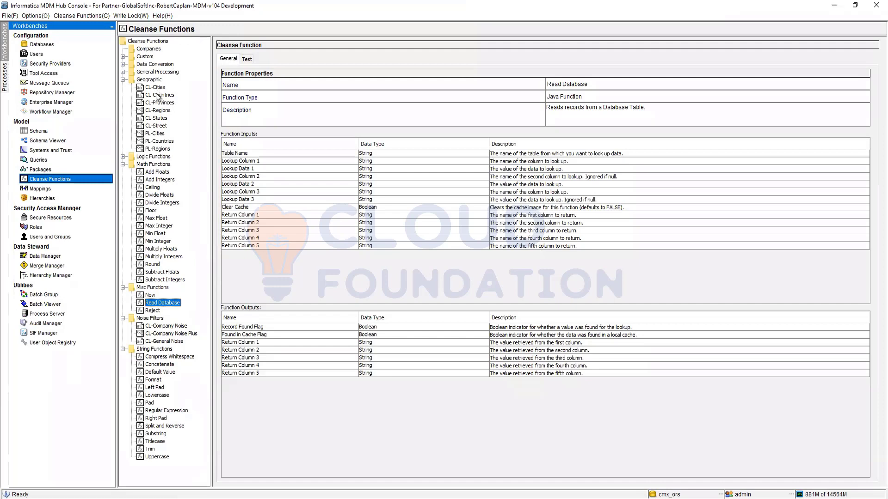
- Inspect the PL-Cities graph function's diagram and the CL-Cities cleanse list's search and output strings
left_click(155, 134)
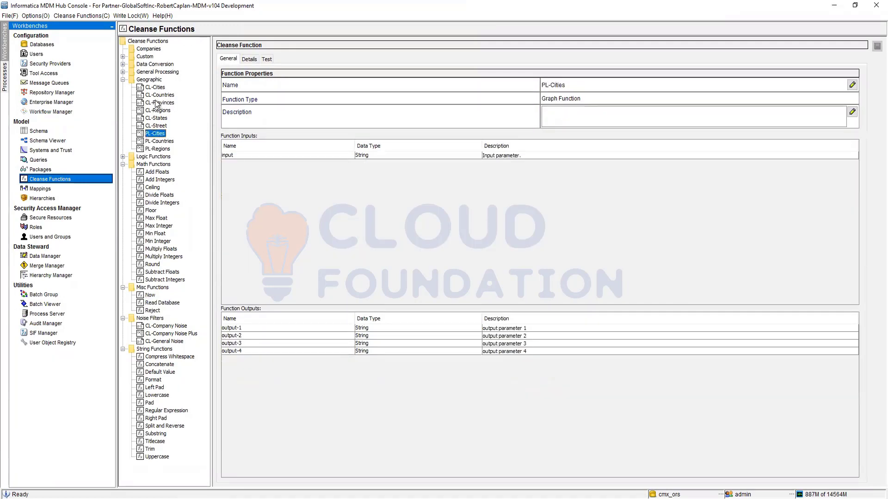
left_click(249, 59)
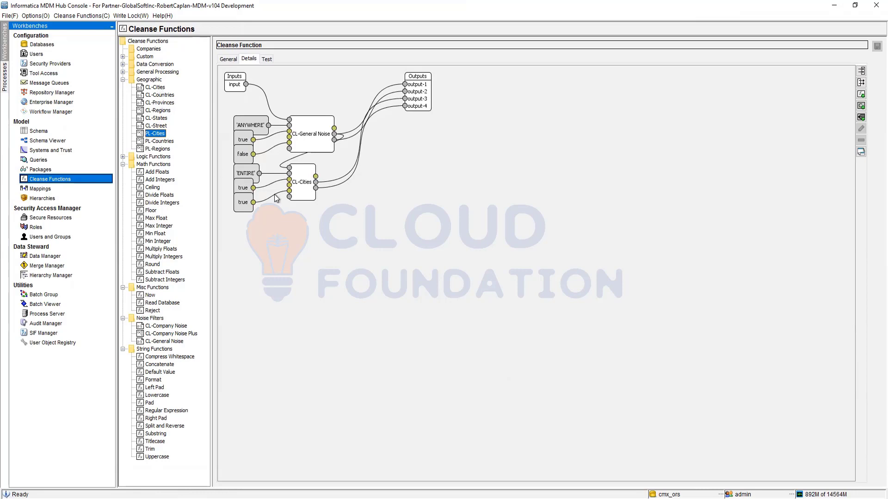
left_click(154, 88)
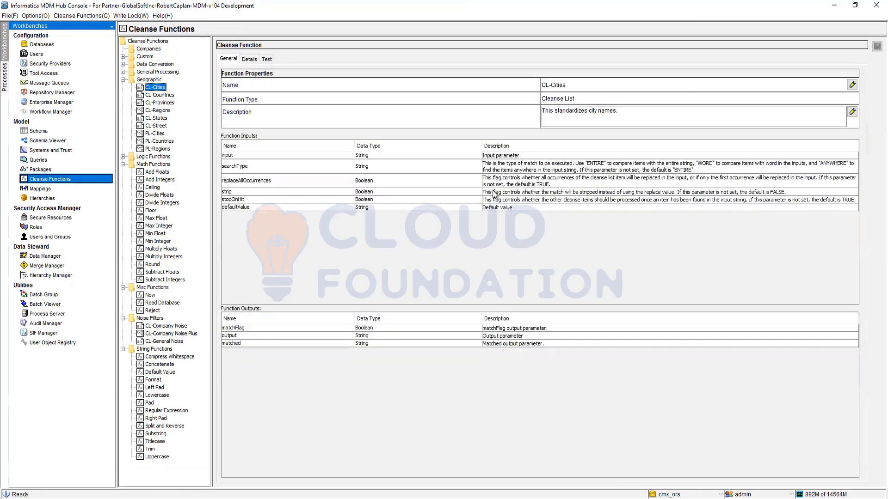
left_click(249, 59)
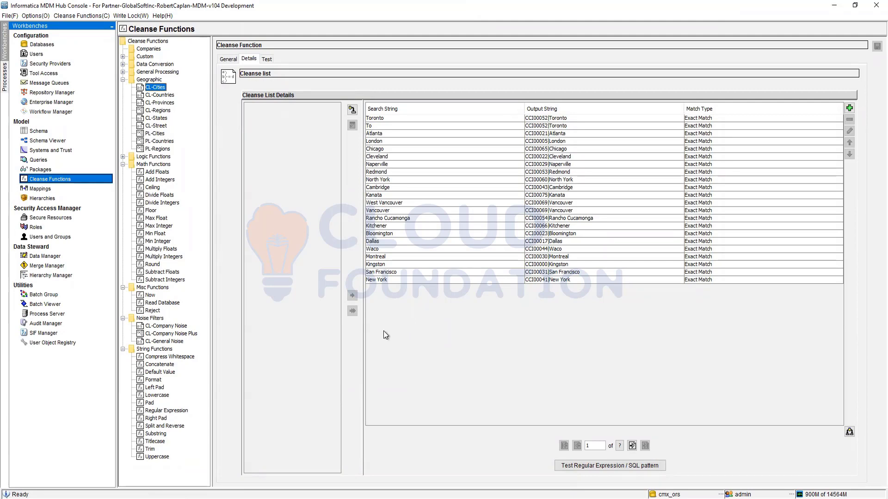
- Browse the Data Conversion and Custom function folders and show the details of the custom Cleanse List
left_click(123, 64)
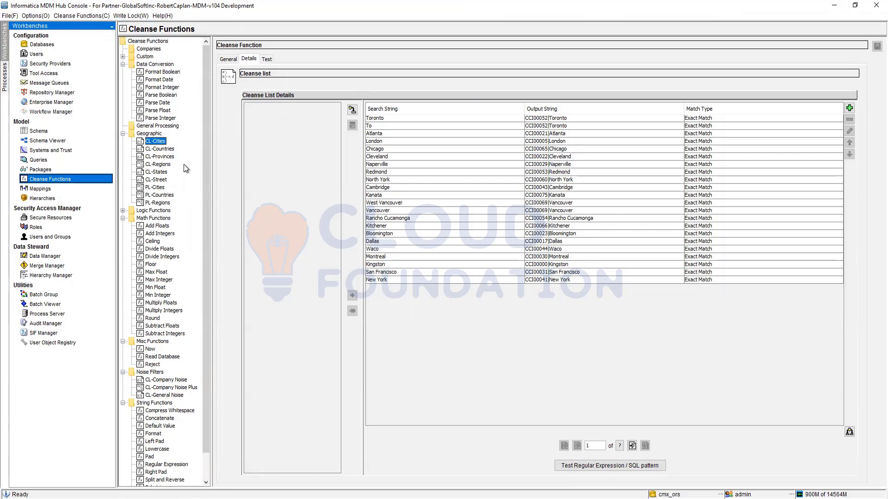
scroll(184, 165, "down", 1)
scroll(160, 131, "up", 1)
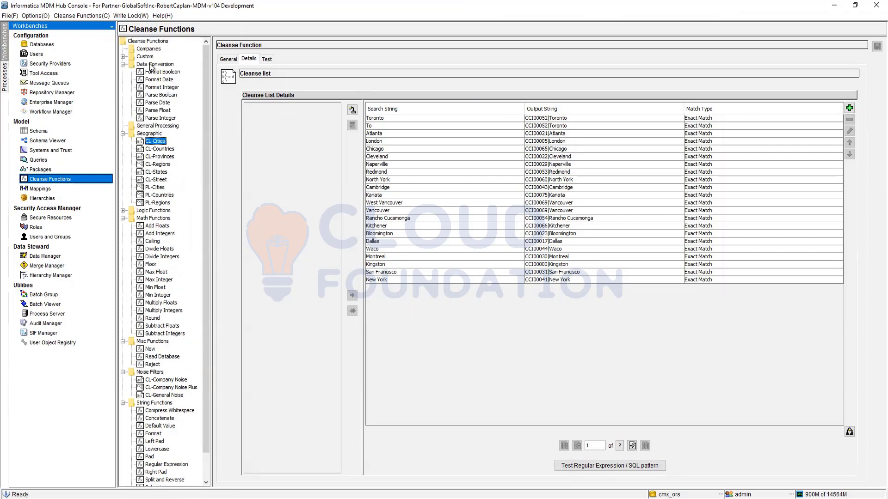
left_click(123, 56)
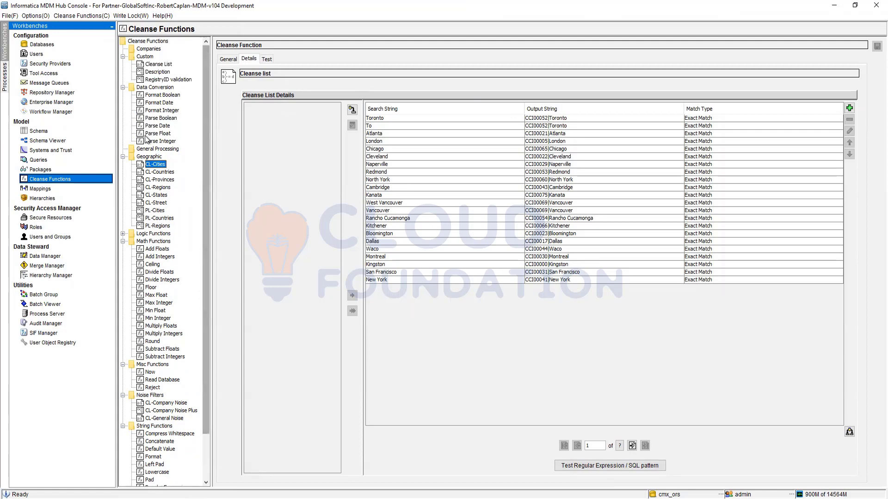
left_click(159, 64)
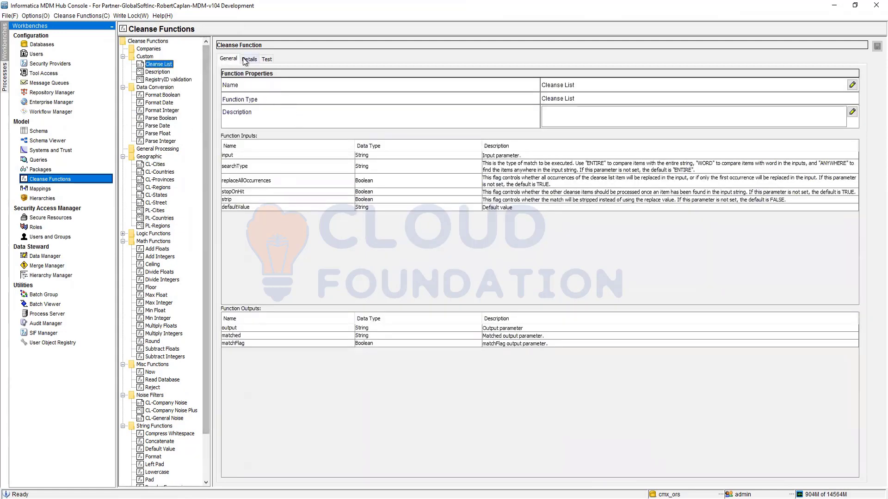
left_click(247, 59)
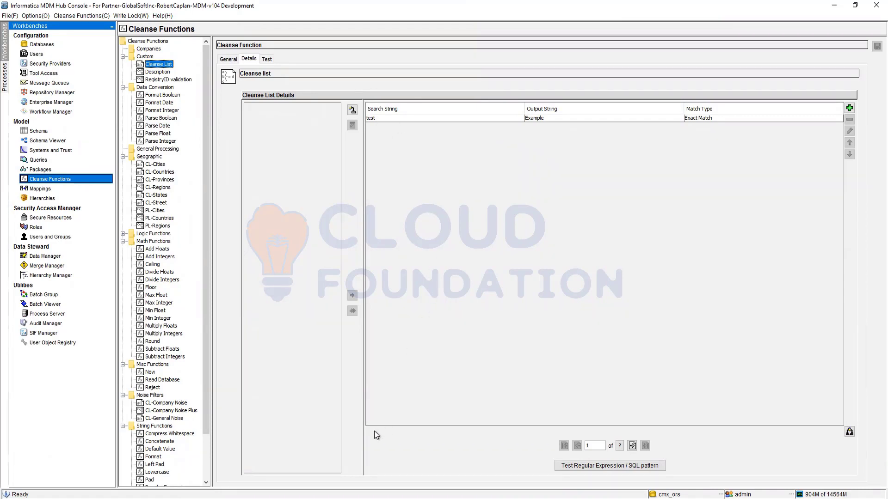
- View the available match types for the "test" entry of the Cleanse List and close it without changes
left_click(709, 118)
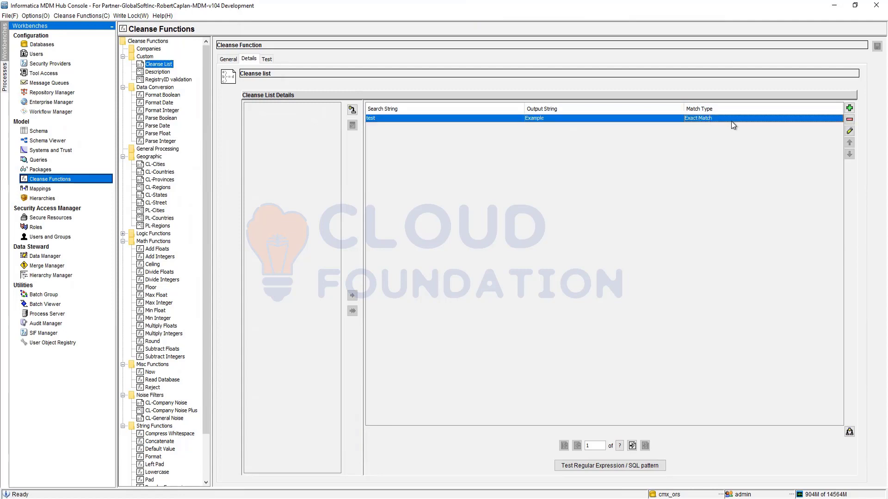
left_click(850, 131)
left_click(511, 261)
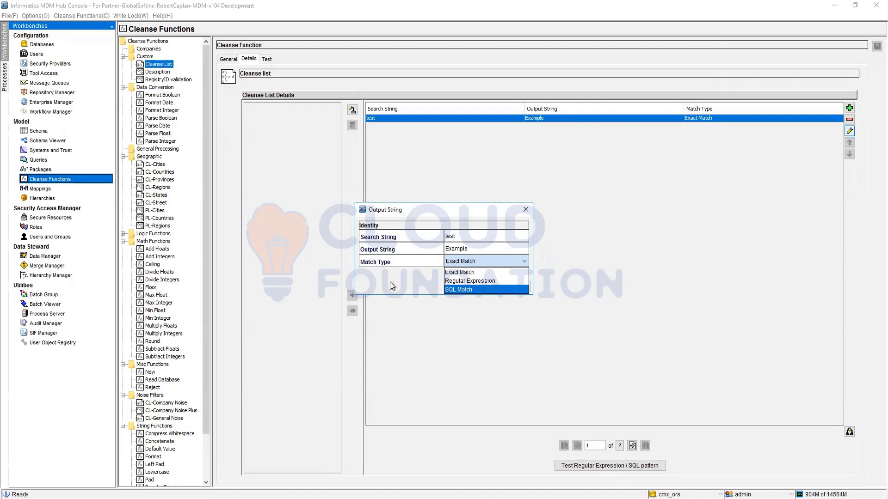
left_click(421, 269)
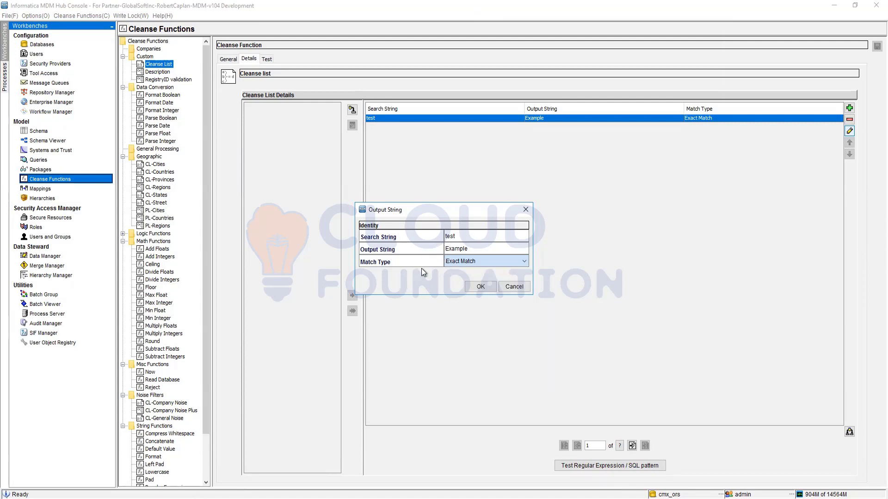
left_click(516, 287)
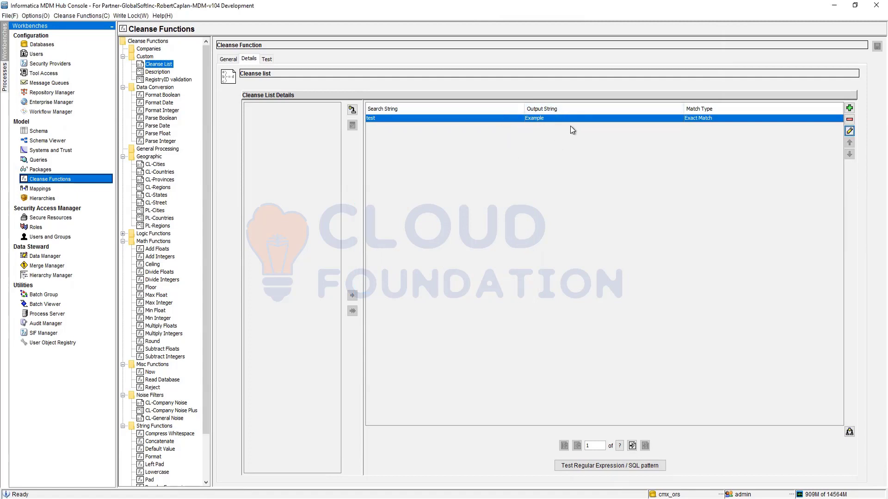
- Look over the custom Description and RegistryID validation functions, and display the Description function's graph
left_click(166, 75)
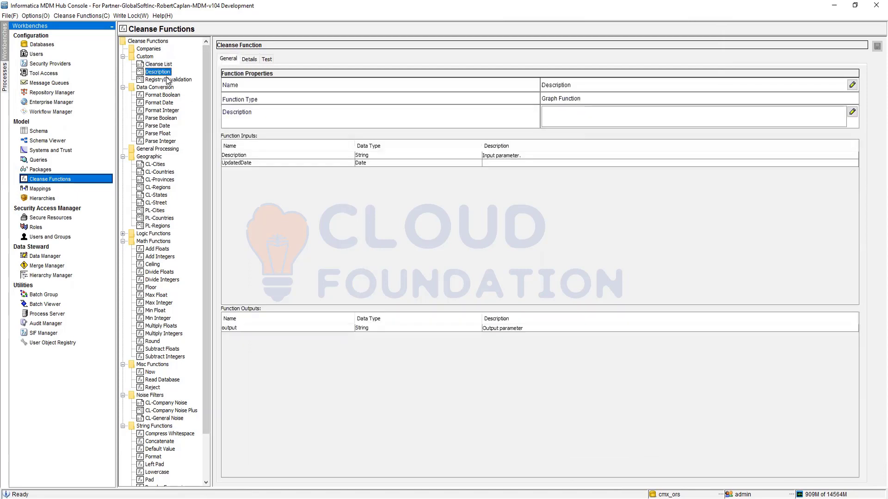
left_click(168, 80)
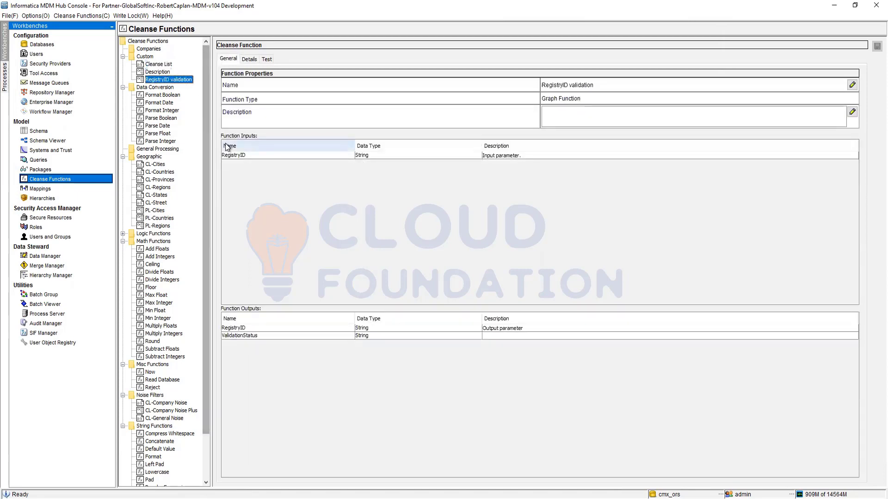
left_click(158, 73)
left_click(246, 60)
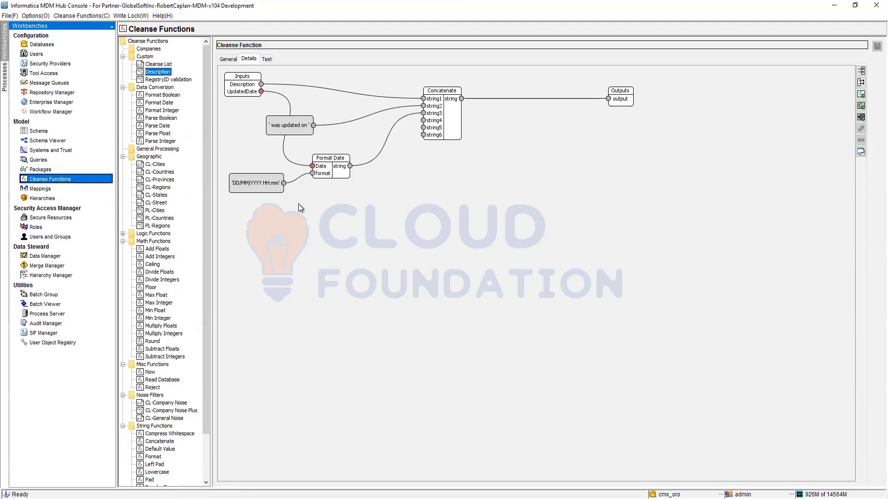
- Test the Description function with Description "KASdlaflahfgosdhngkl" and UpdatedDate June 8, 2022
left_click(266, 60)
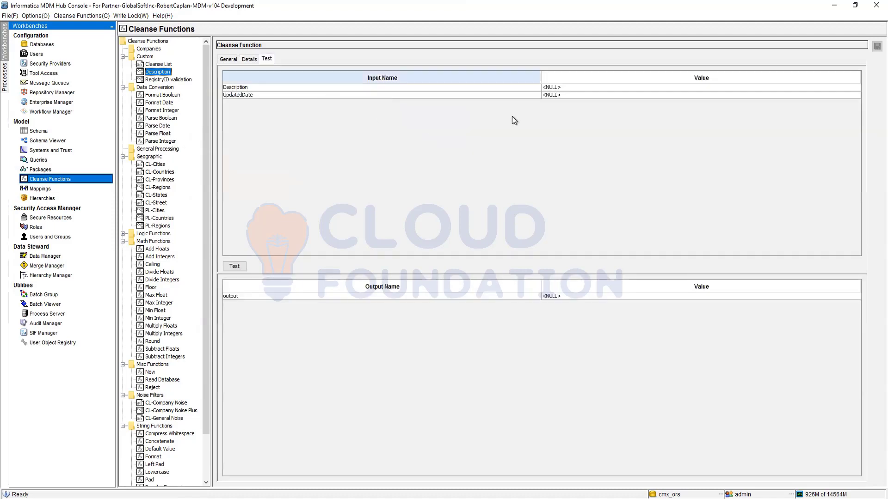
left_click(566, 88)
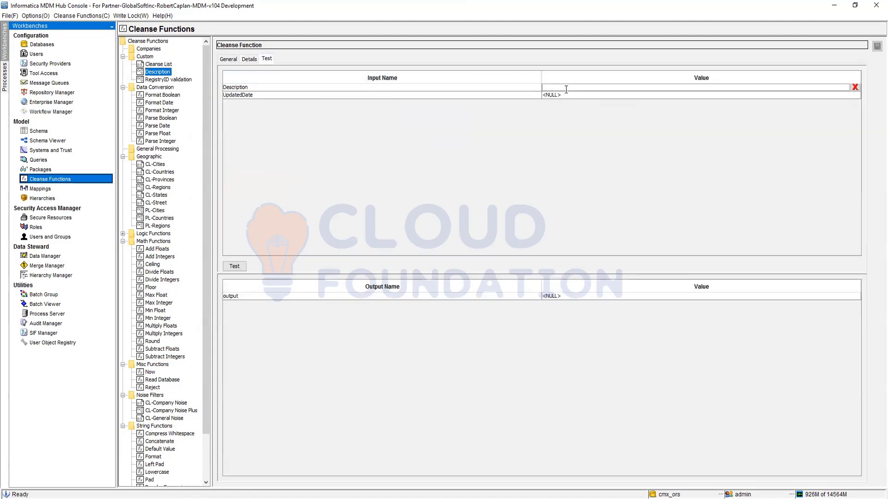
type("KASdlaflajfoosdhnokl")
left_click(825, 95)
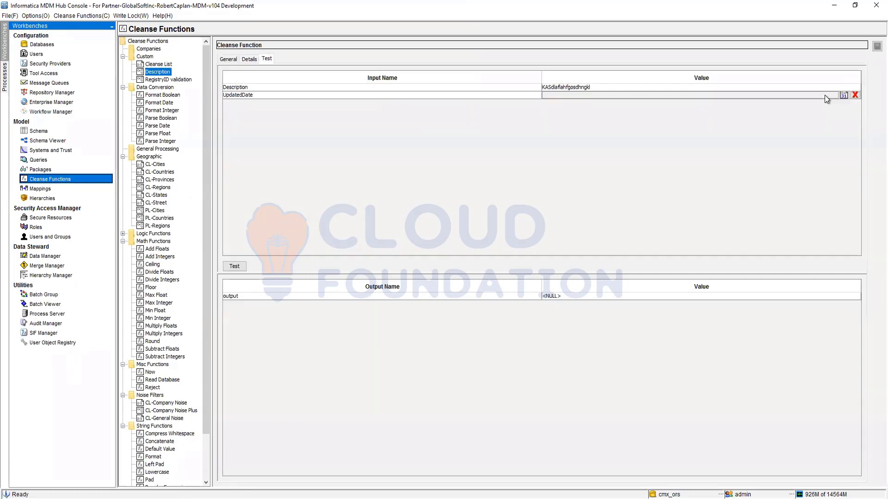
left_click(843, 96)
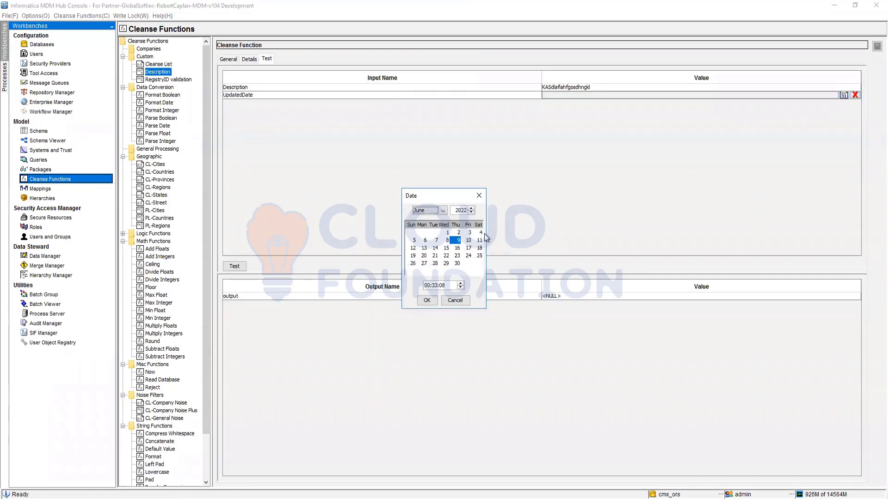
left_click(447, 240)
left_click(427, 300)
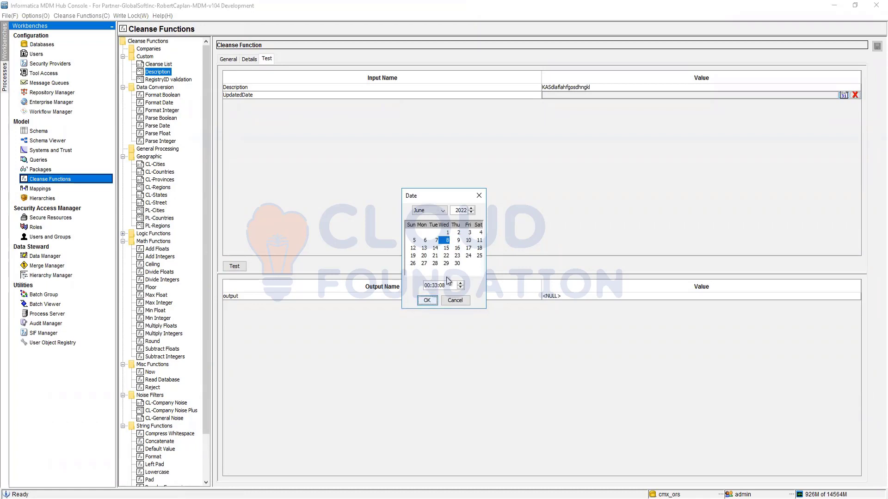
left_click(245, 267)
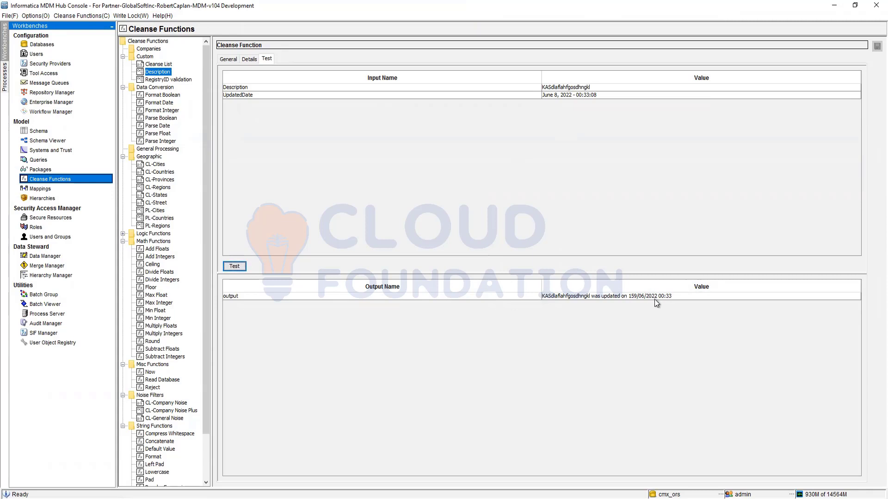
- Change the date format constant in the Description function's graph to dd/MM/YYYY HH:mm and save the function
left_click(249, 59)
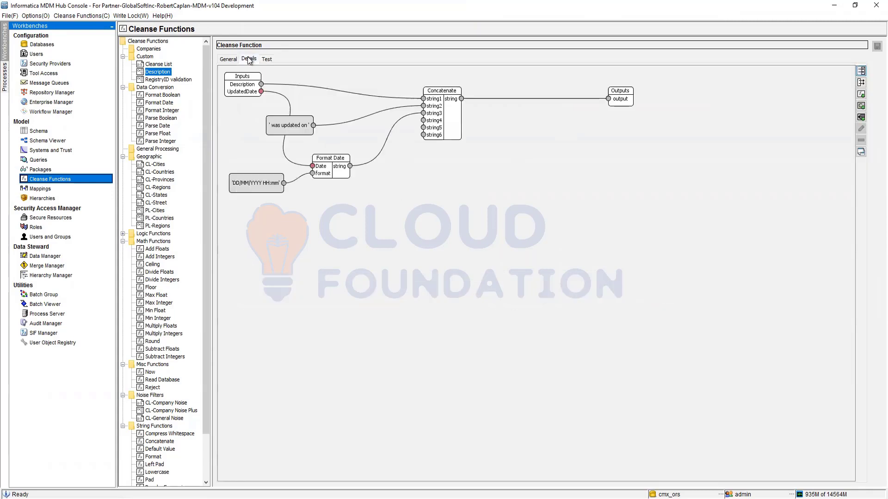
double_click(235, 184)
double_click(405, 252)
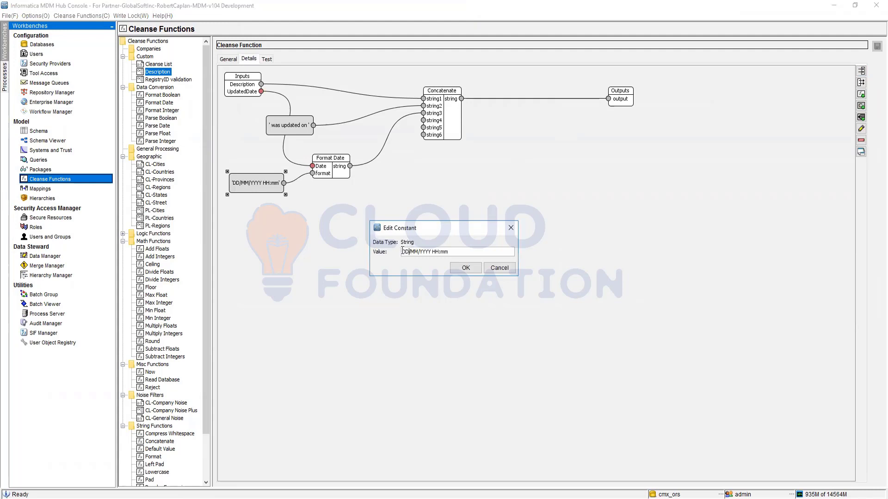
type("dd")
left_click(473, 268)
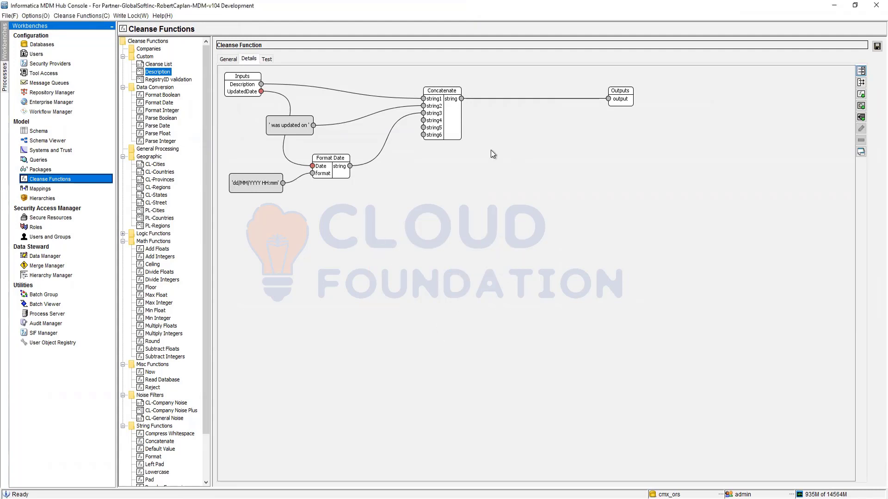
left_click(875, 46)
- Rerun the Description function's test with the same inputs and check its date format constant in the graph
left_click(267, 60)
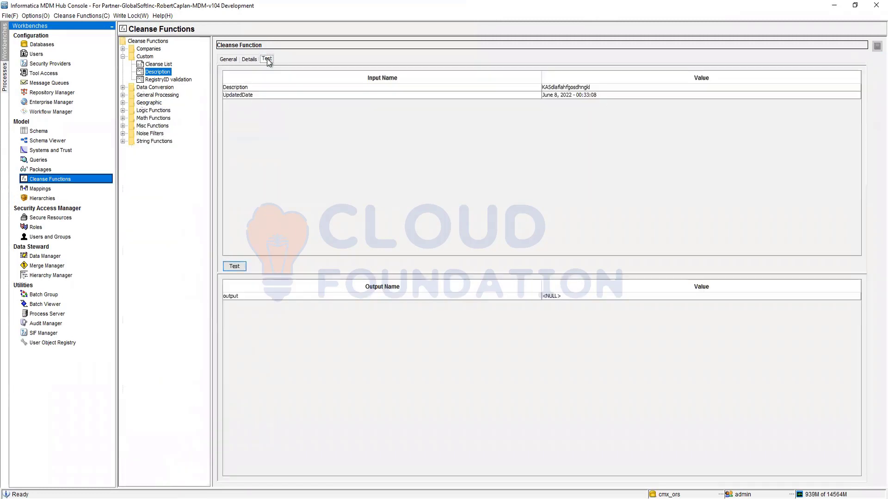
left_click(235, 266)
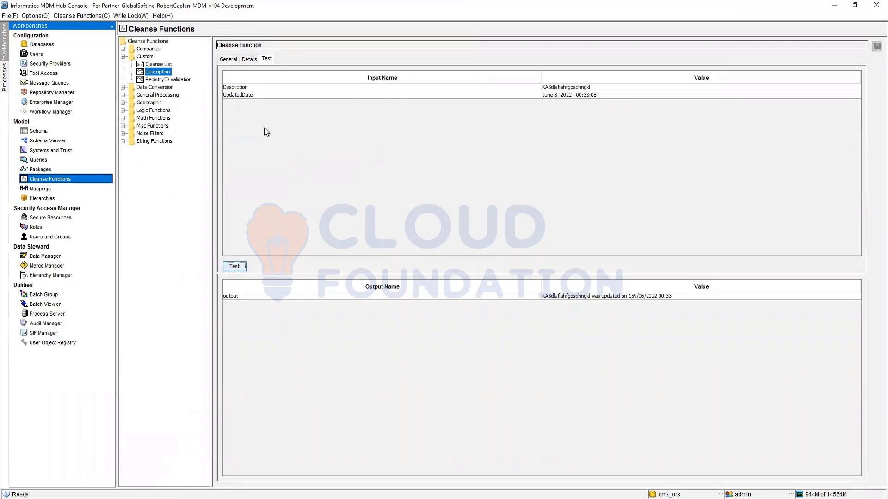
left_click(249, 60)
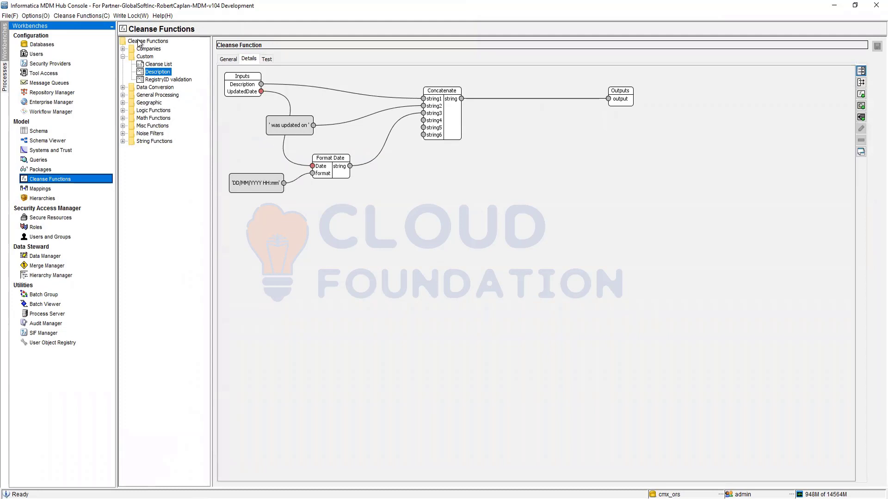
- Release the write lock and acquire an exclusive lock to refresh the Description function
left_click(128, 17)
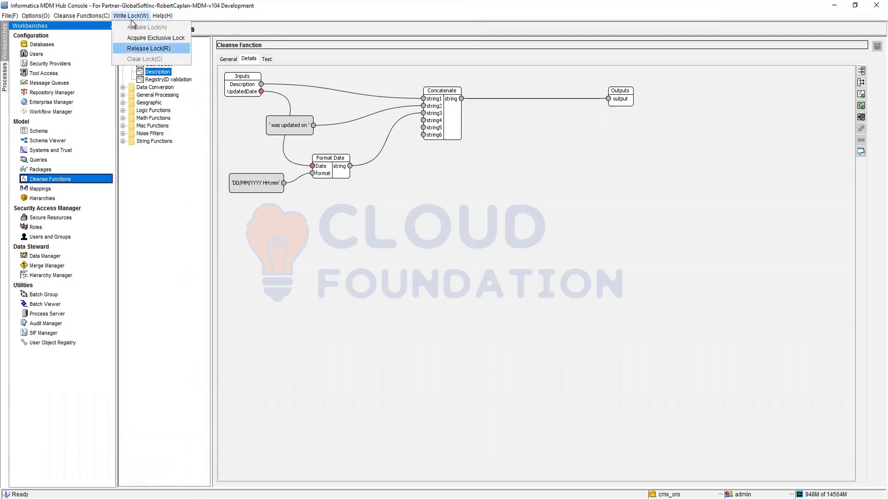
left_click(139, 46)
left_click(133, 17)
left_click(146, 36)
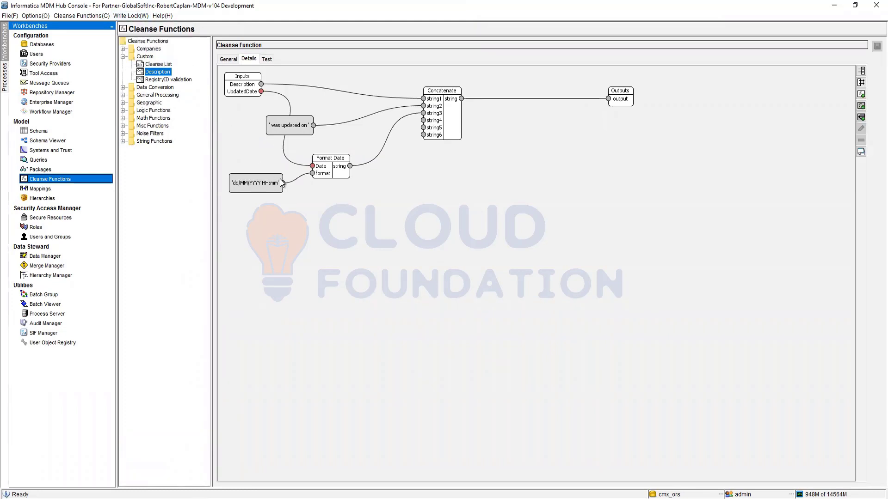
- Rerun the refreshed Description function's test and return to the function's graph
left_click(266, 60)
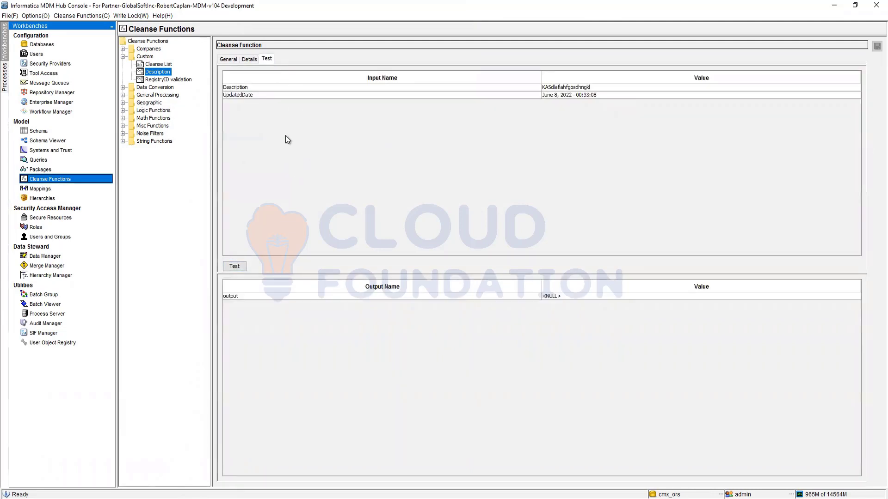
left_click(235, 266)
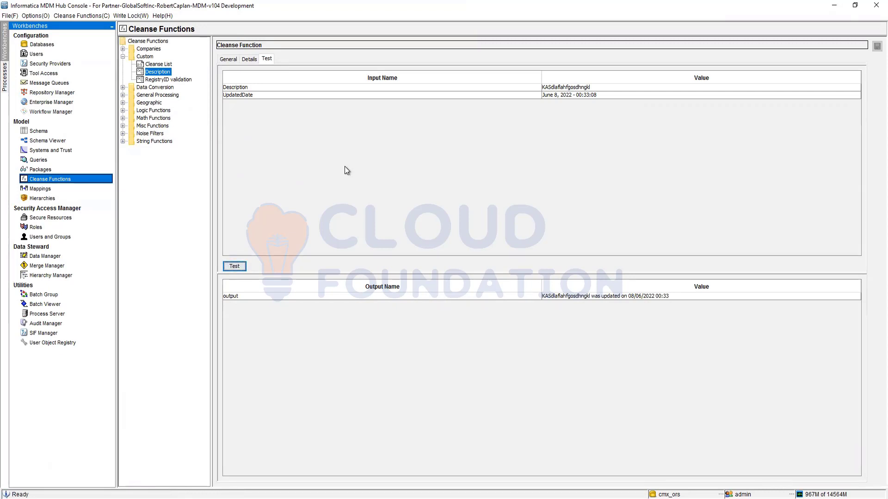
left_click(250, 59)
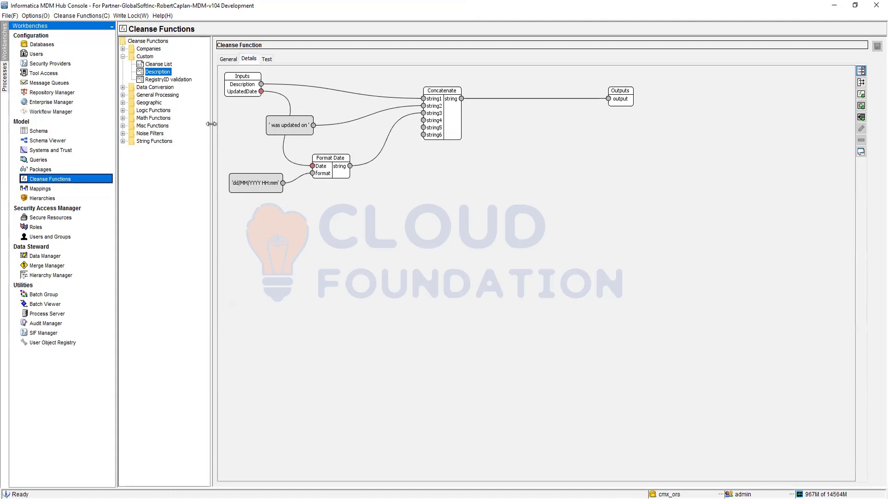
- Compare the Concatenate string function's definition with its use in the Description graph, and list the Data Conversion functions
left_click(122, 141)
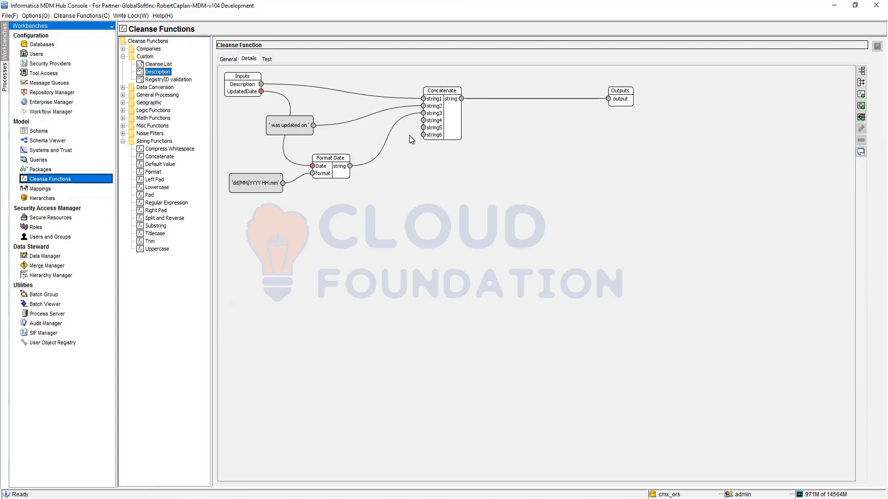
left_click(162, 157)
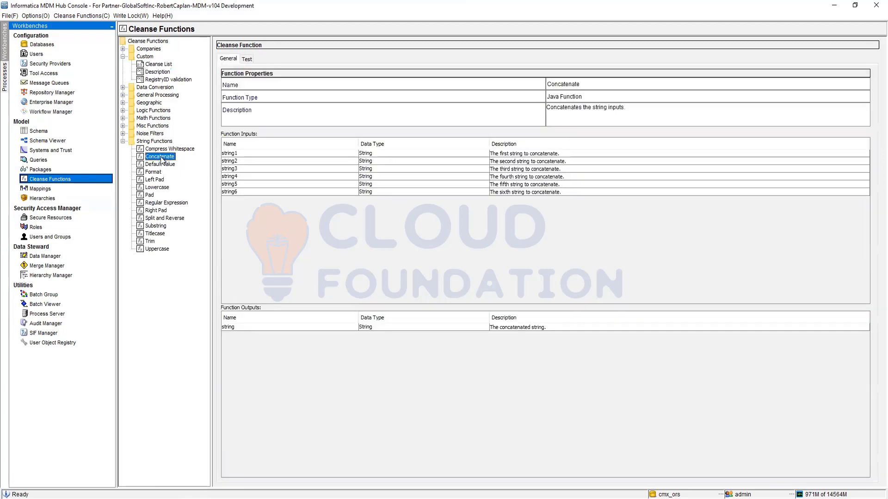
left_click(157, 73)
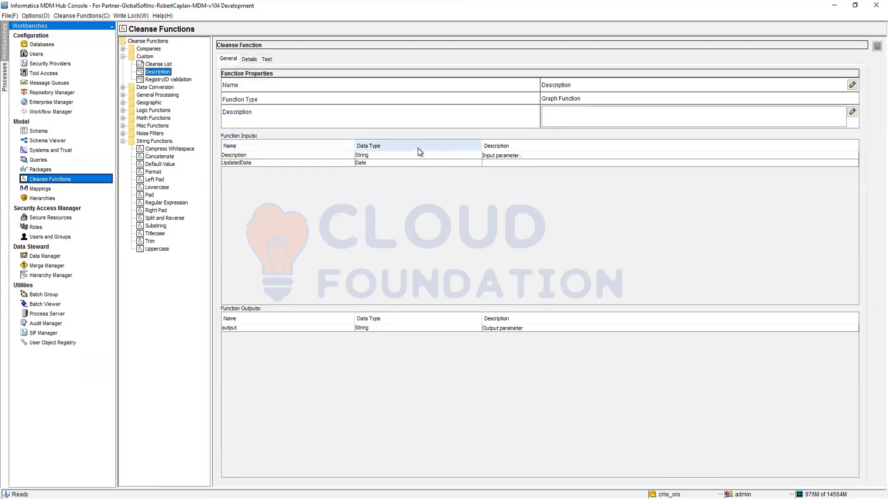
left_click(251, 59)
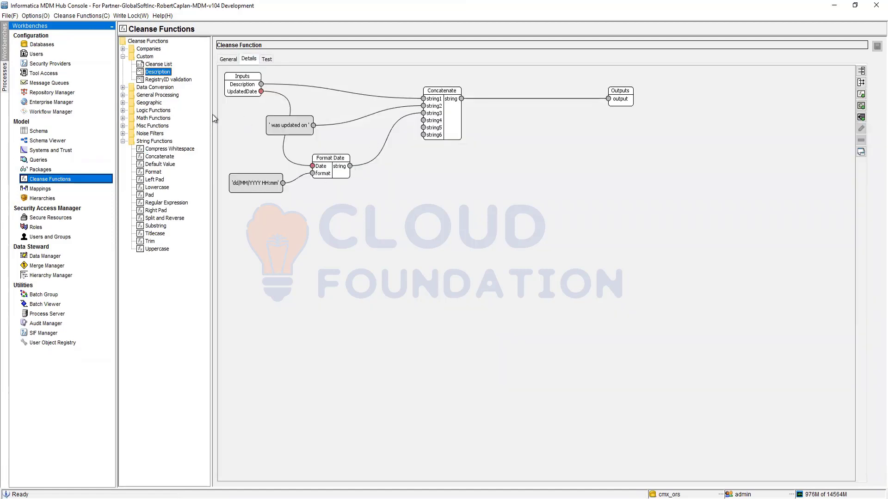
left_click(123, 88)
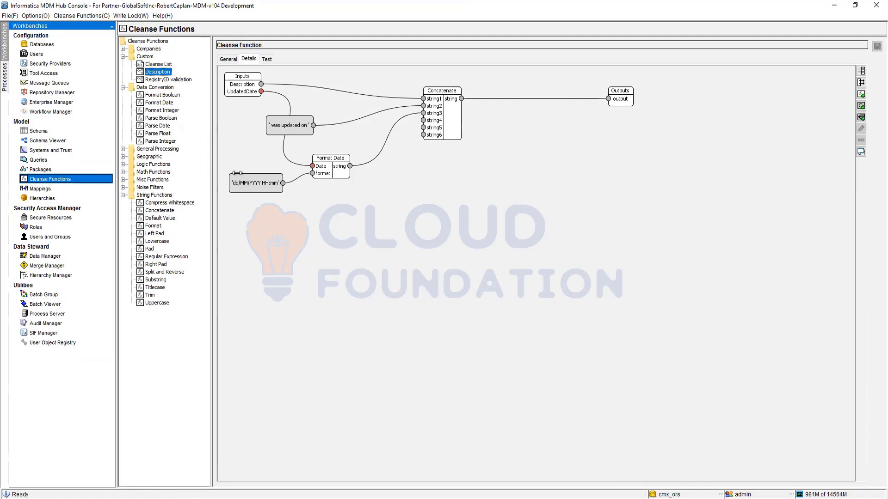
- Examine the RegistryID validation function's graph and the true and false cases of its Condition node
left_click(167, 80)
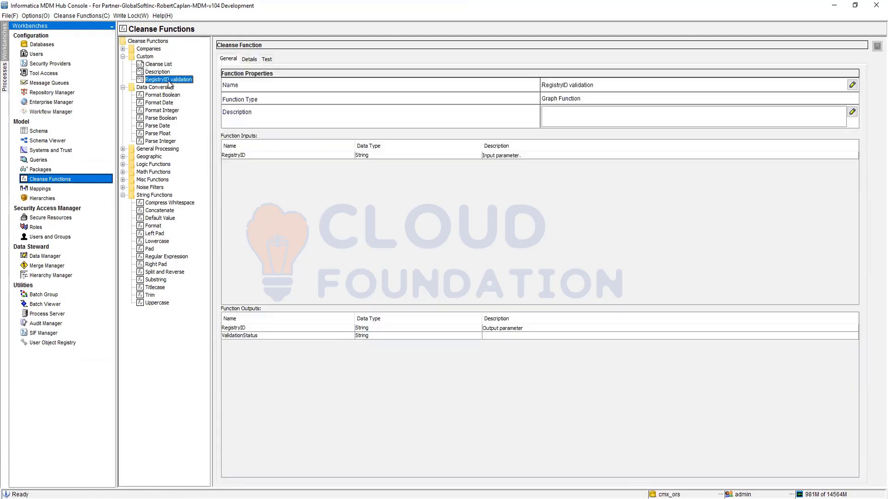
left_click(244, 60)
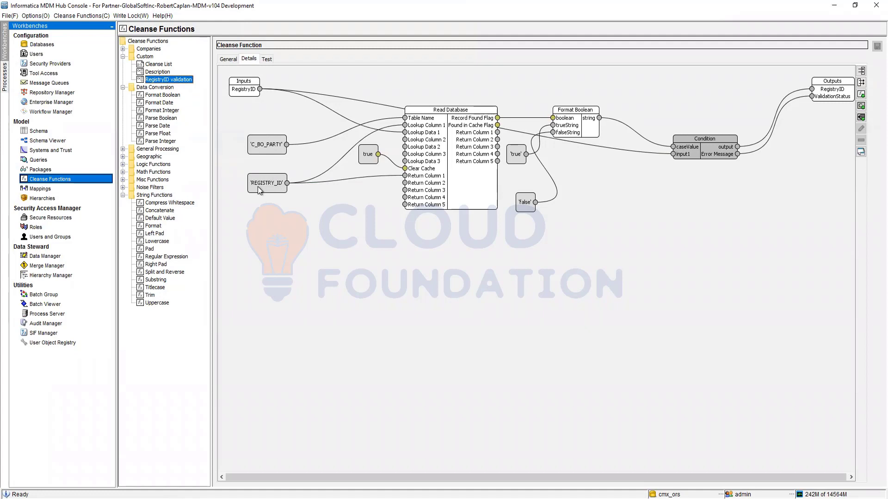
double_click(718, 152)
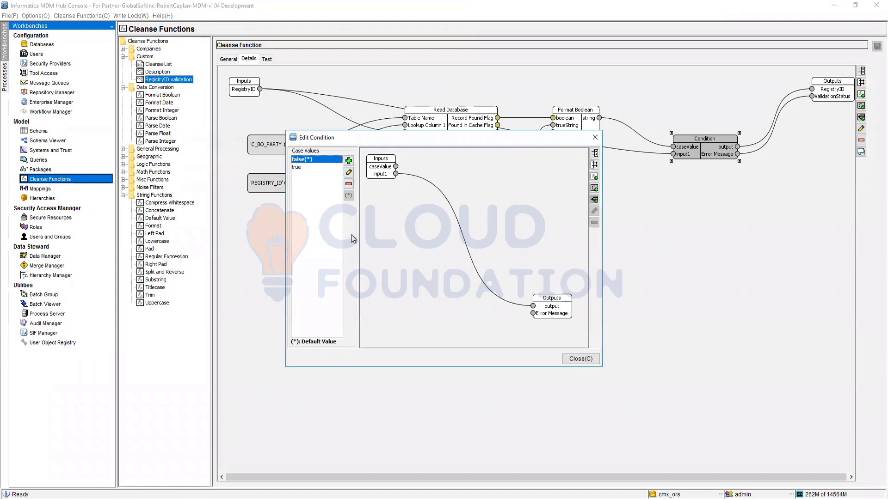
left_click(307, 167)
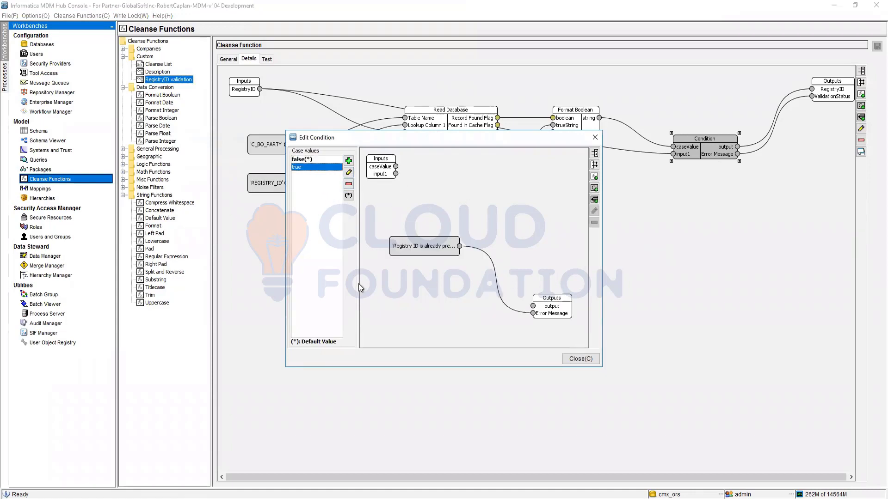
left_click(594, 138)
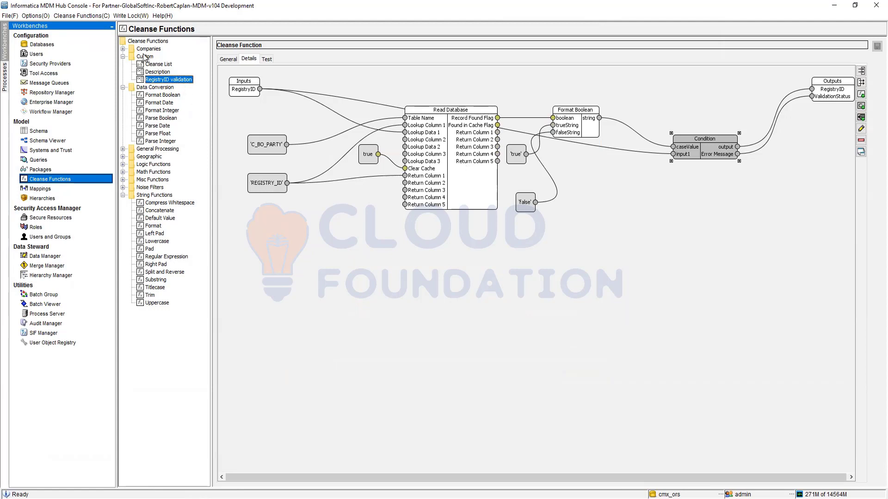
- Switch to Notepad, clear all the existing notes, and place a narrower window over the function graph
left_click(170, 498)
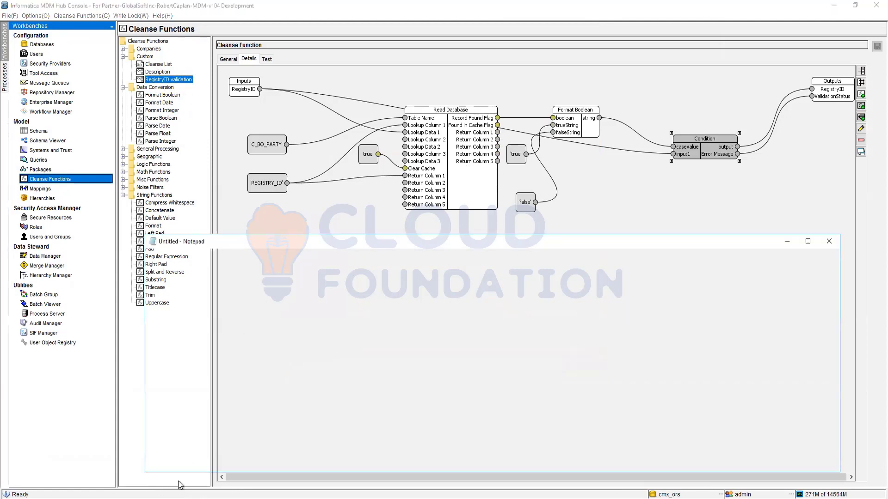
key("ctrl+a")
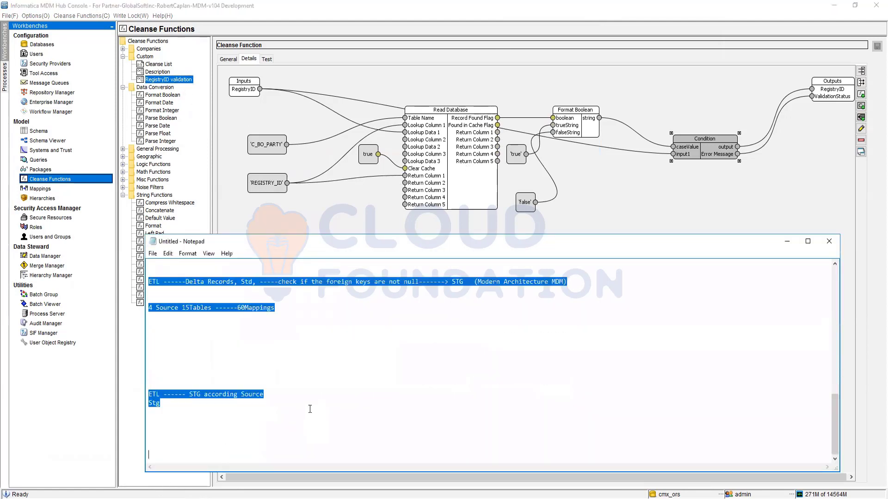
key("Delete")
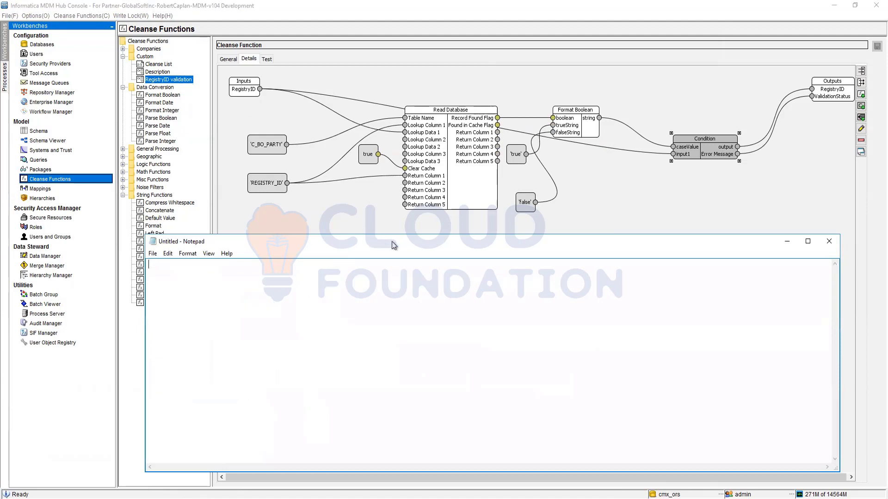
left_click_drag(392, 241, 383, 114)
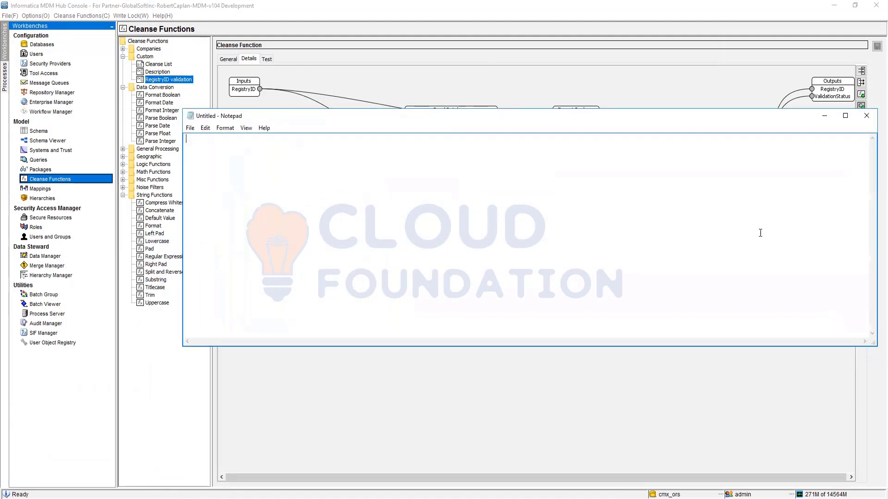
left_click_drag(877, 238, 476, 222)
left_click_drag(381, 117, 609, 107)
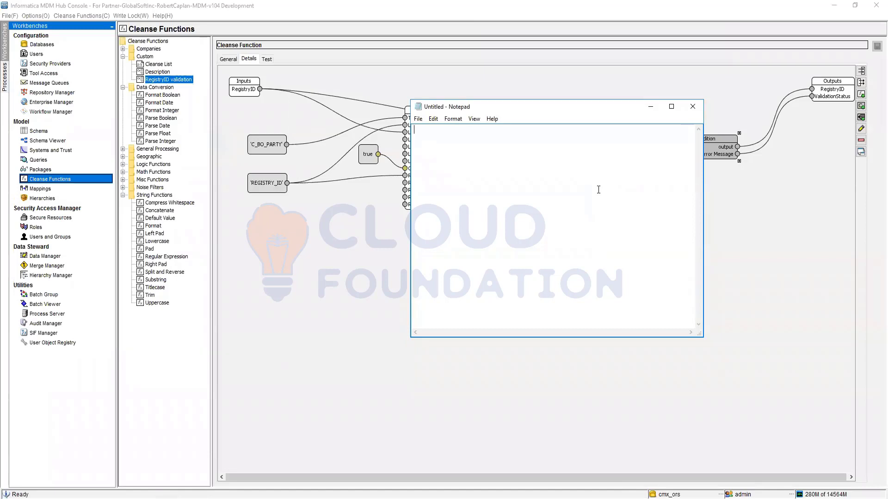
- Write the rule "If Registry Exit then Error else Pass" in the notes, followed by a blank line
type("If Registry Exit then Error el")
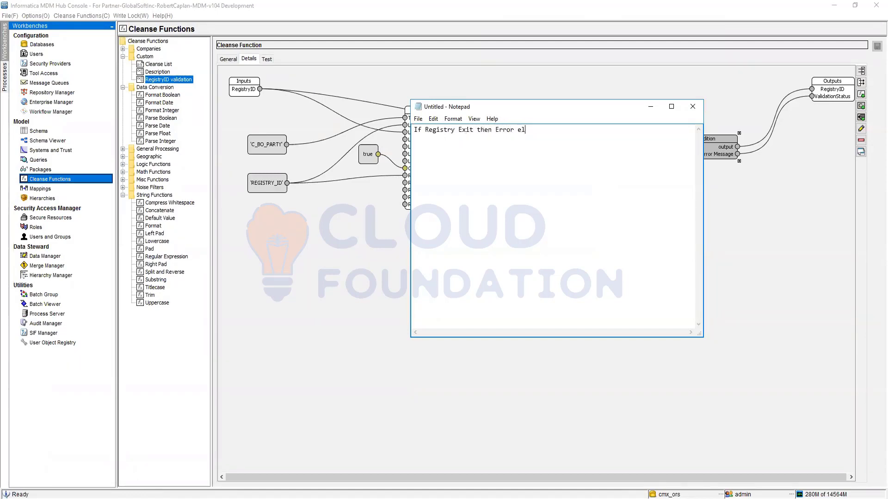
type("se Pass")
key("Return")
key("Return")
- Add a True line and a False line below the rule, with the arrow "----->" after False
type("Ture")
key("Return")
key("Up")
left_click(420, 148)
type("r")
key("End")
key("Delete")
key("Down")
type("False----")
key("Up")
key("Down")
key("Left")
type("----->")
- Complete the outcome lines as "True -----> Error (XYZ)" and "False -----> Pass"
key("Up")
type(">")
type("Error")
key("BackSpace")
key("BackSpace")
type("or (XYZ)")
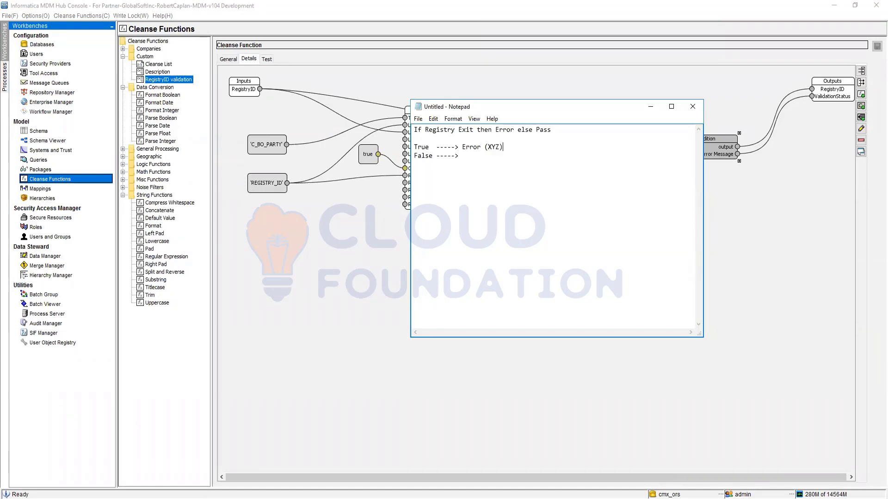
key("Down")
type("Pass")
- Add the requirement "1. Value in the Attribute is Null or Not. (Req.)" below the outcome lines
type("1.")
type(" Data is")
key("BackSpace")
key("BackSpace")
key("BackSpace")
key("BackSpace")
key("BackSpace")
key("BackSpace")
key("BackSpace")
key("BackSpace")
type("Value in the Attribute is Null or nO")
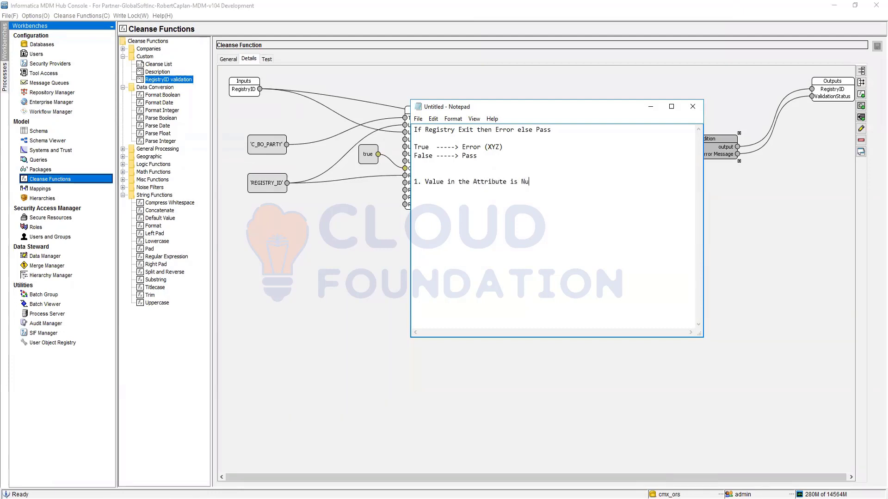
key("BackSpace")
key("BackSpace")
type("Not")
type(".")
type("(Req")
type(".")
type(")")
type("1. Value in the Attribute is Null or Not.  (Req.) ")
- Underline the requirement with a row of dashes and add "1. String is Empty (Null, length, whitespace)" beneath it
type("--------------------------------------")
type("--------------------")
key("Return")
key("Down")
type("String is Empty ")
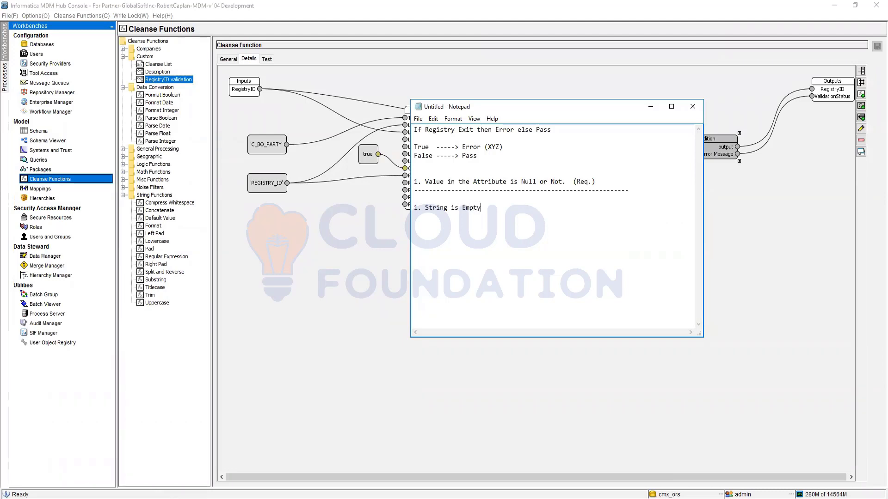
type("(Null, length, whitespace")
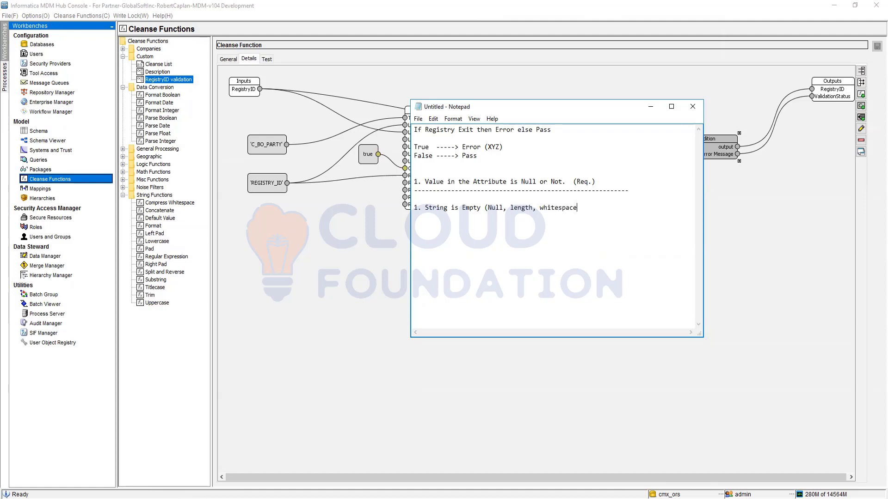
type(")")
- Check the Is String Empty logic function's description and remove whitespace from the String is Empty line in Notepad
left_click(123, 165)
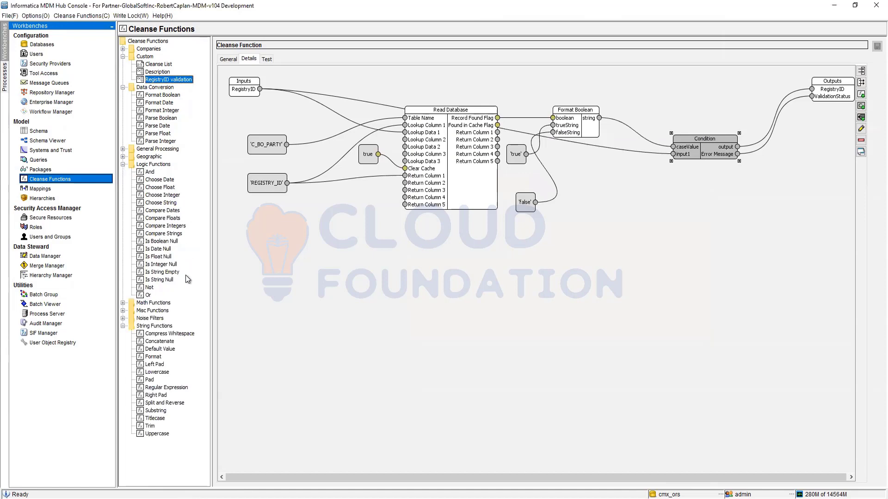
left_click(174, 274)
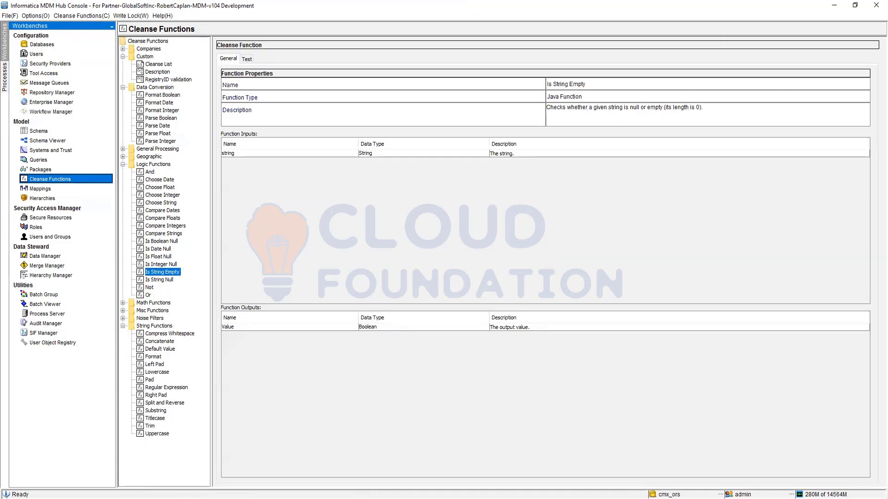
key("alt+Tab")
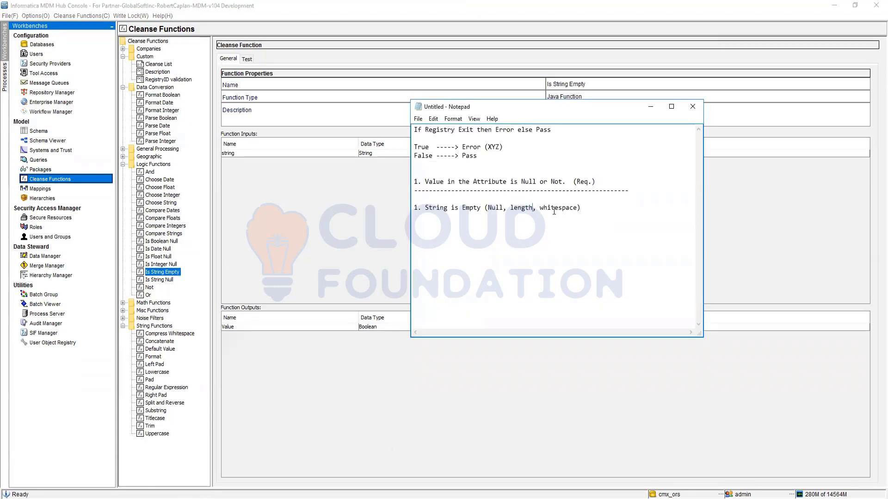
left_click_drag(532, 208, 576, 208)
key("Delete")
left_click(560, 210)
- Start item 2 under the String is Empty line with the indented entry "True (Null or lenght 0)"
key("Return")
type("2.")
type("True")
key("BackSpace")
key("BackSpace")
type("ue")
type(" (Nu")
type("ll or Emp")
key("BackSpace")
key("BackSpace")
key("BackSpace")
type("leght")
key("BackSpace")
key("BackSpace")
key("BackSpace")
type("nmg")
key("BackSpace")
key("BackSpace")
type("ght 0)")
- Add the indented entry "False (data is there)" under item 2
key("Tab")
key("Tab")
type("Fals")
key("BackSpace")
key("BackSpace")
key("BackSpace")
type("alse")
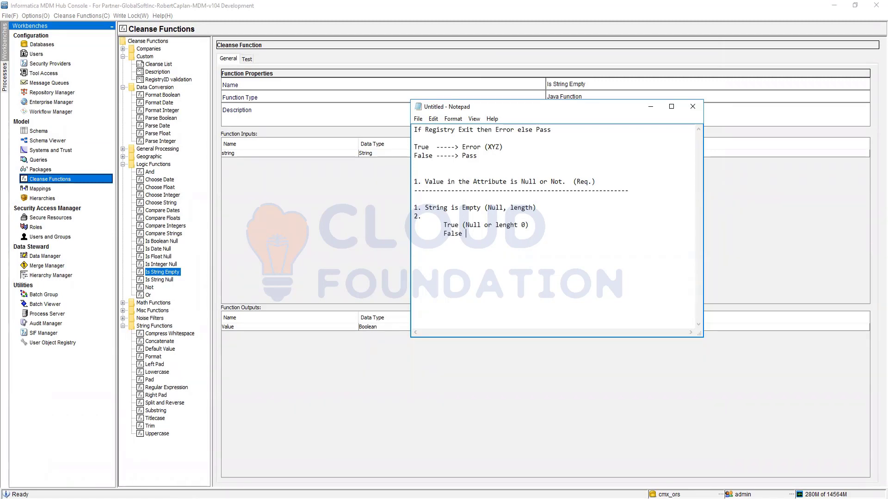
type(" (data is there)")
- Reopen the RegistryID validation function's graph for reference and add "3. Condition" to the Notepad notes
left_click(162, 79)
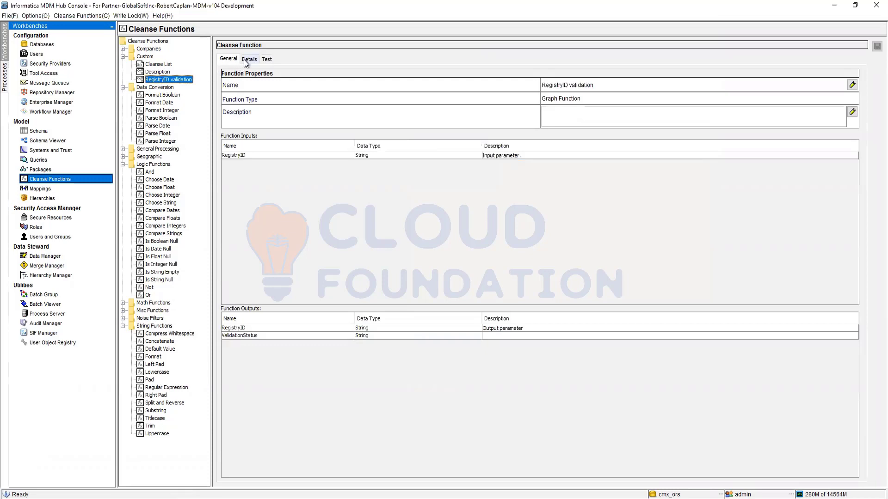
left_click(248, 59)
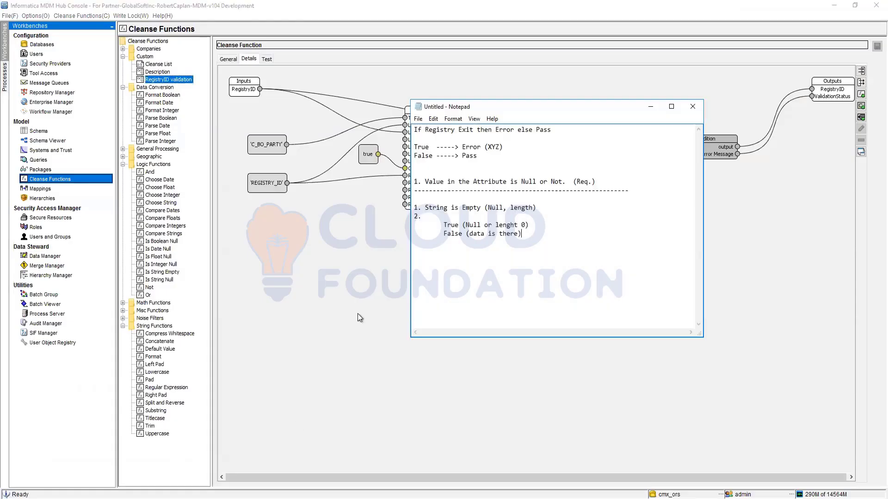
left_click_drag(576, 181, 595, 182)
left_click(447, 257)
type("Condition")
key("BackSpace")
key("BackSpace")
key("BackSpace")
type("ion3.")
- Move the Notepad window clear of the Condition node and append "(boolean output)" to the String is Empty line
left_click_drag(443, 226, 473, 234)
left_click_drag(584, 106, 426, 86)
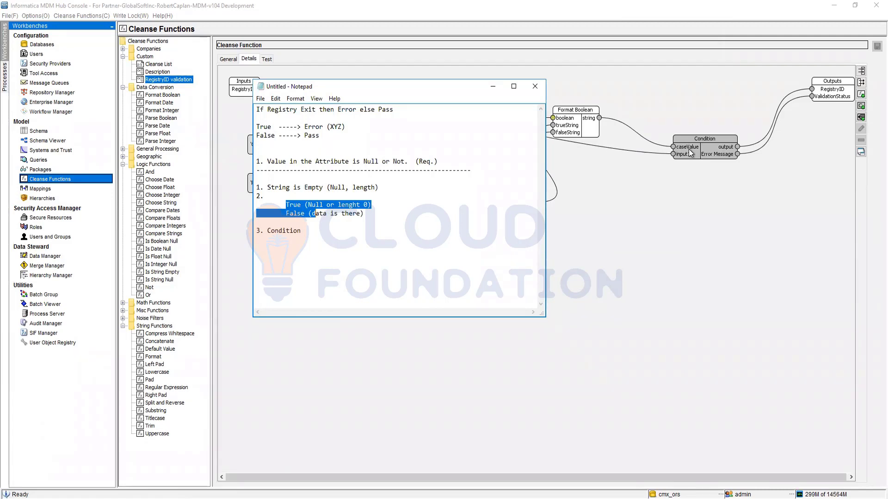
left_click(311, 187)
left_click(403, 190)
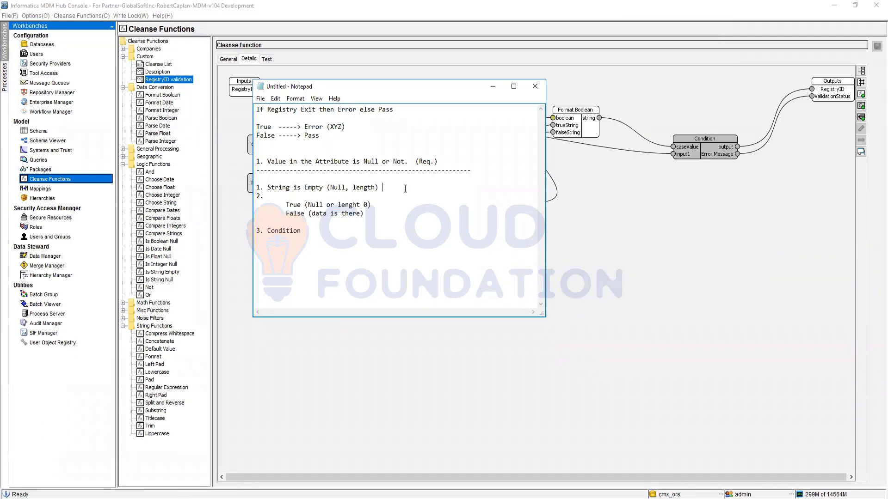
type("(boolean output)")
- Check the Is String Empty function's output type and complete item 2 of the Notepad notes with "Format Boolean"
left_click(161, 273)
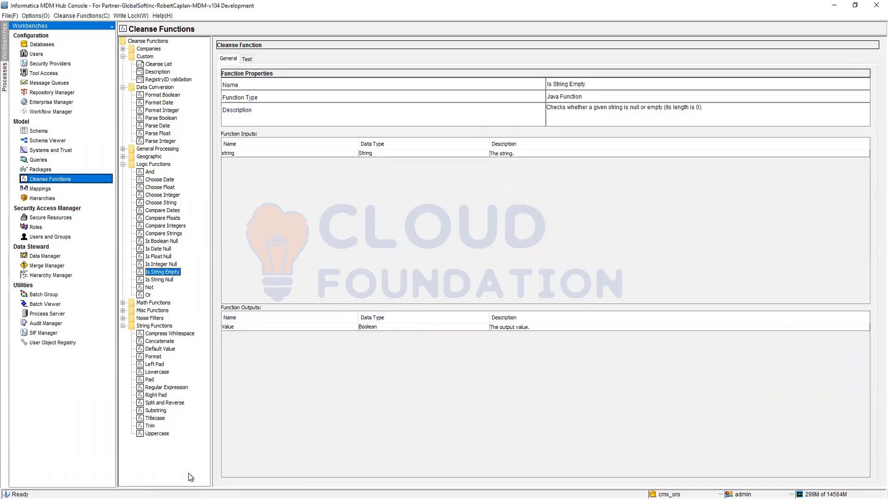
key("alt+Tab")
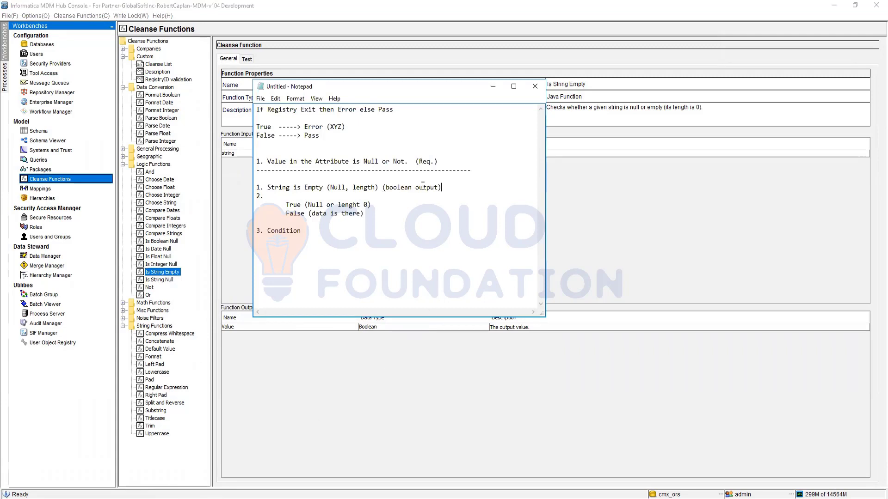
key("Down")
type("Format Boolean")
- Add the indented line "True Send Error stating Value is empty" under "3. Condition" in the notes
left_click_drag(286, 205, 305, 213)
left_click(320, 237)
type("True Send Error ")
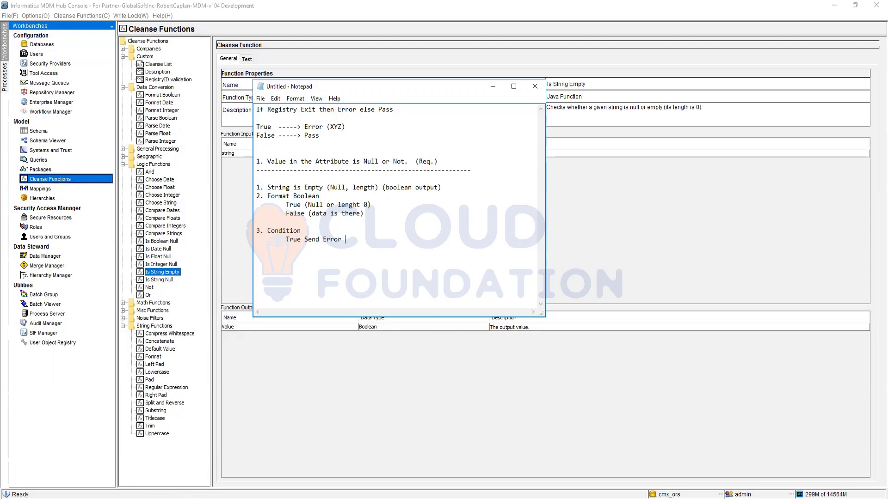
type("stating ")
type("Value is em")
type("pty")
- Add the line "Flase --- Read it in DB" under Condition and correct "Exit" to "Exist" in the first line of the notes
type("Flase")
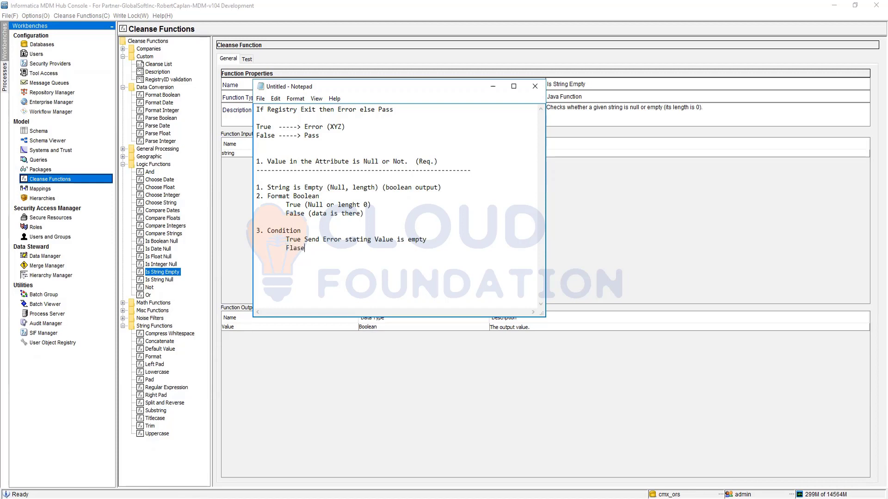
type(" ---")
type(" Read it i")
type("n DB")
type("s")
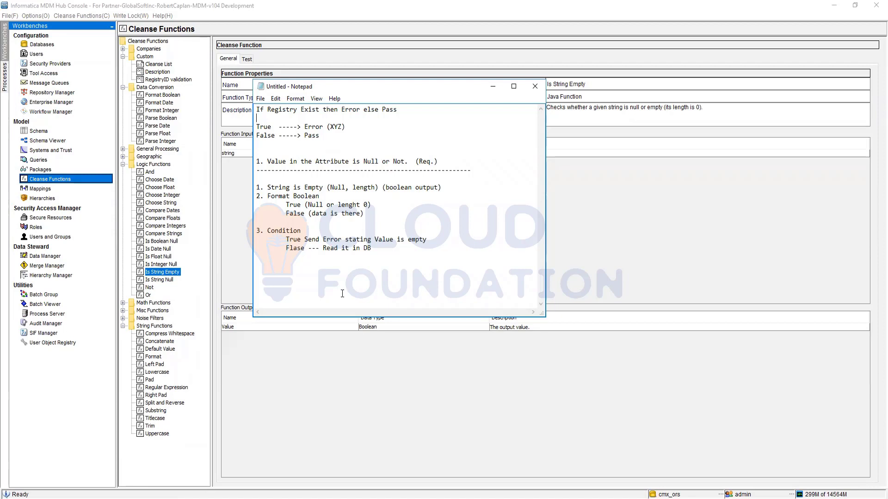
- Check the inputs and outputs of the Read Database function under Misc Functions, and return to the "Read it in DB" note
left_click(382, 248)
left_click_drag(325, 248, 368, 248)
left_click(123, 311)
left_click(169, 328)
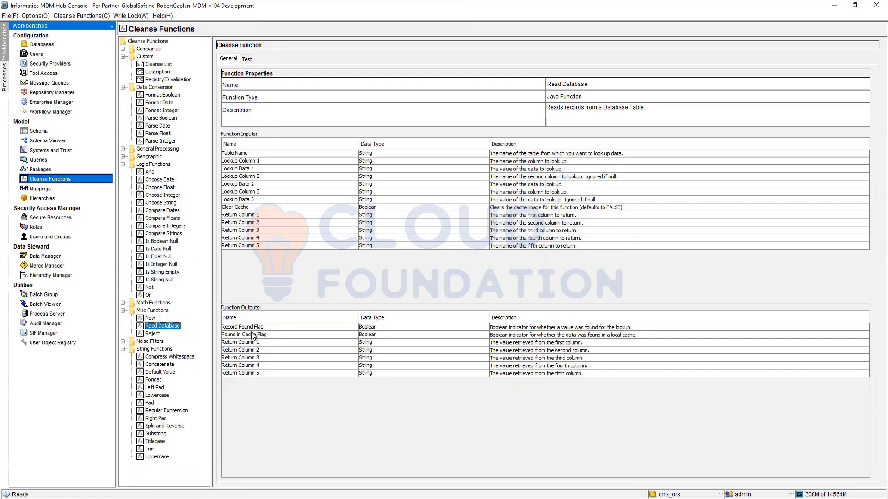
key("alt+Tab")
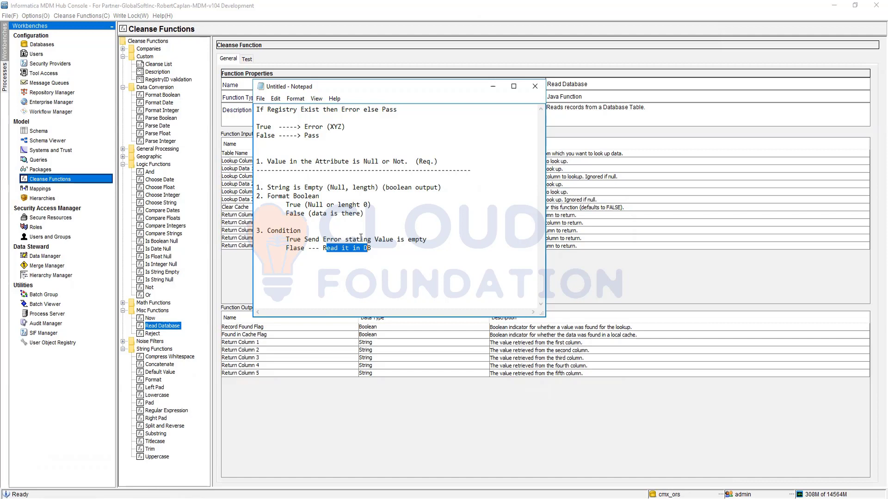
left_click(382, 286)
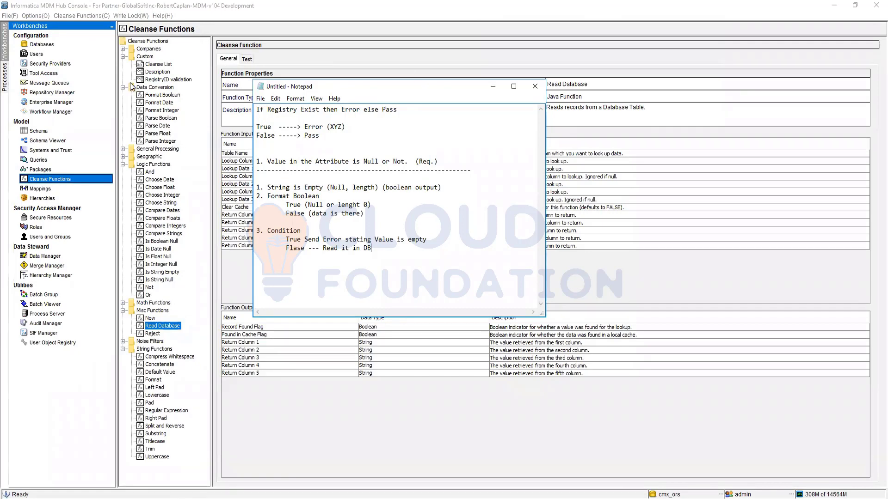
- Review what can be added to the Custom library and the Cleanse Functions root, opening and cancelling the new user library form
left_click(144, 56)
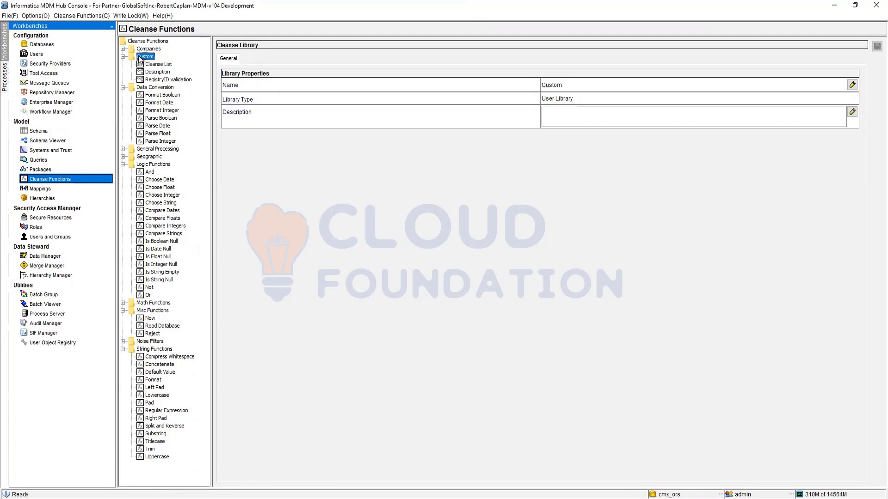
right_click(169, 56)
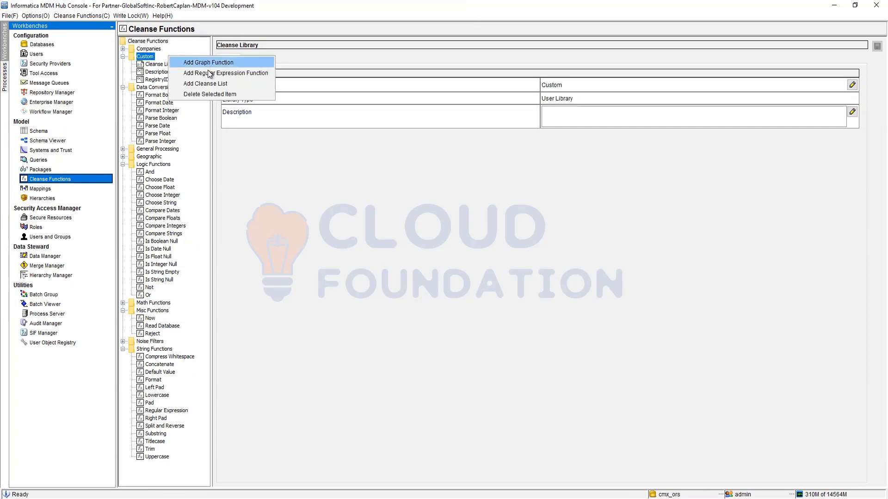
left_click(148, 42)
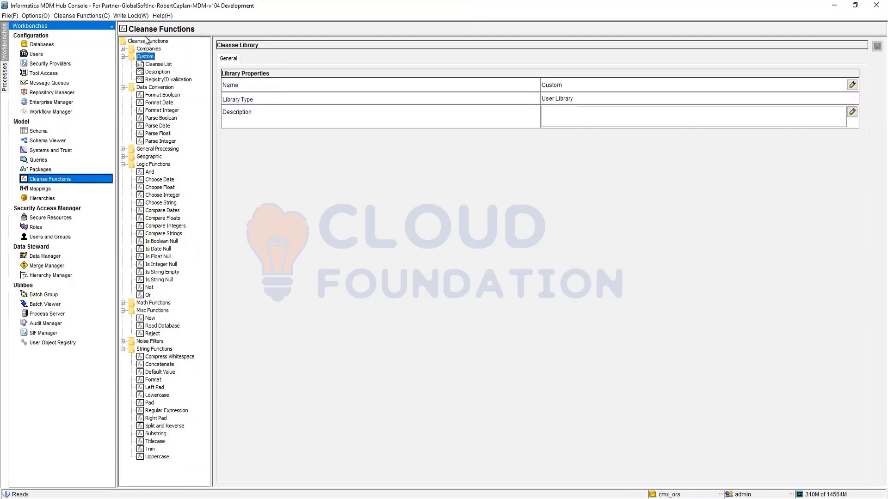
right_click(161, 43)
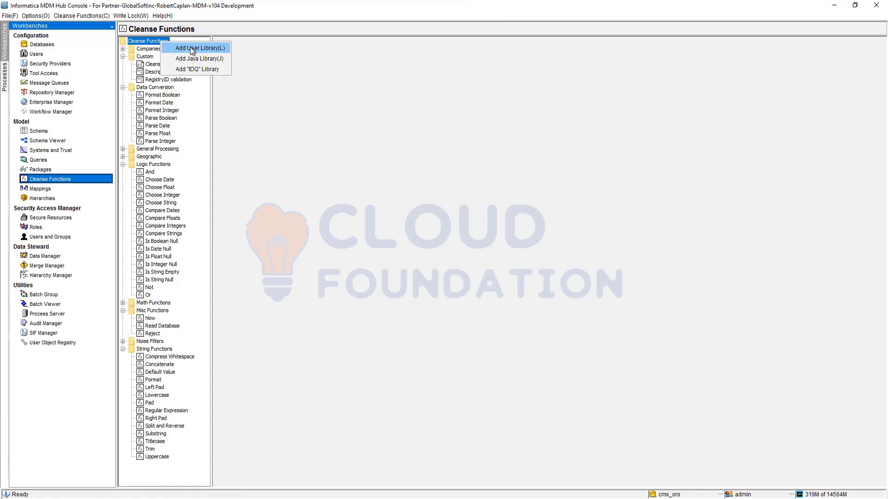
left_click(192, 49)
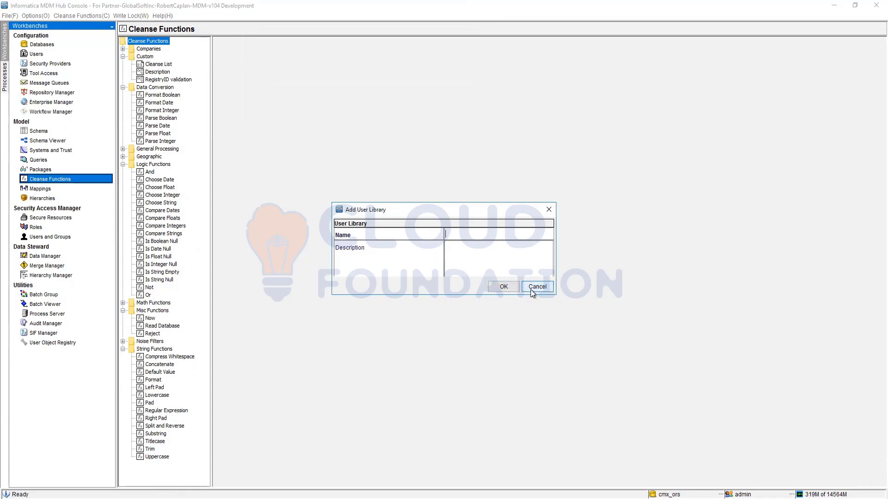
left_click(532, 288)
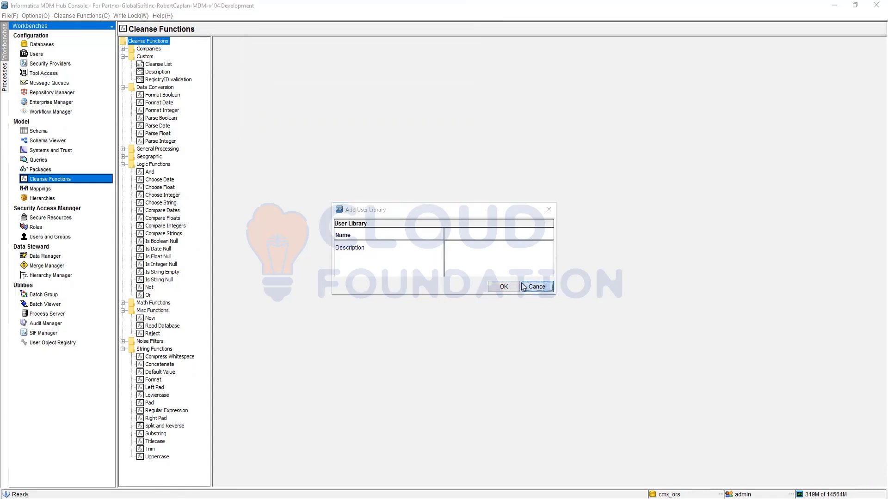
- Check the Custom library's add options again and open the details of its Cleanse List function
left_click(144, 57)
right_click(143, 56)
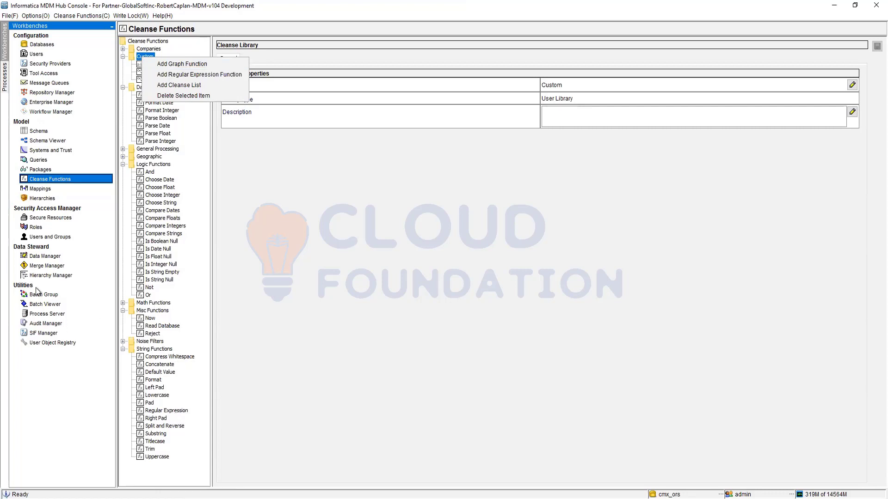
left_click(187, 88)
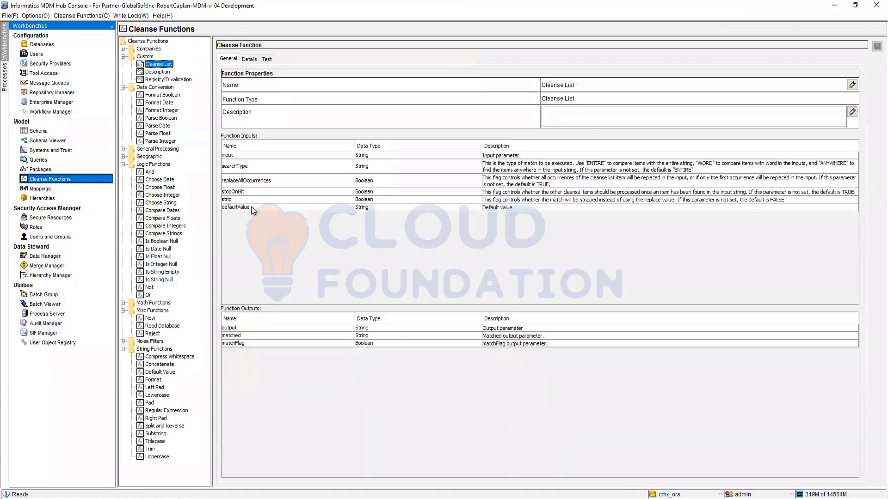
left_click(255, 60)
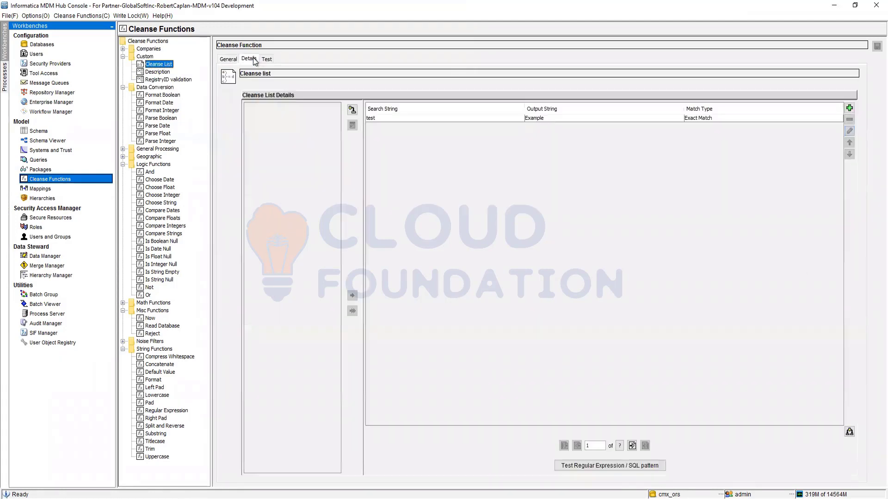
- Try to add a Regular Expression entry to the cleanse list with search string "test" and output string "Test2"
left_click(849, 108)
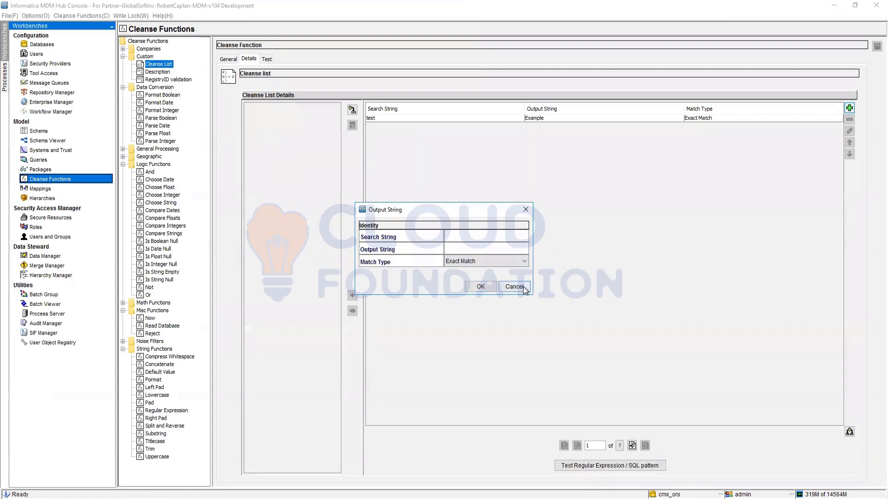
left_click(524, 261)
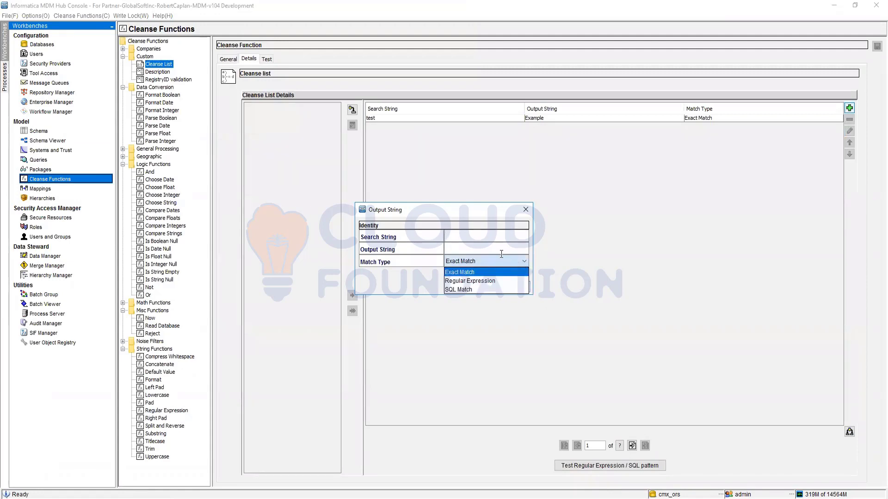
left_click(473, 282)
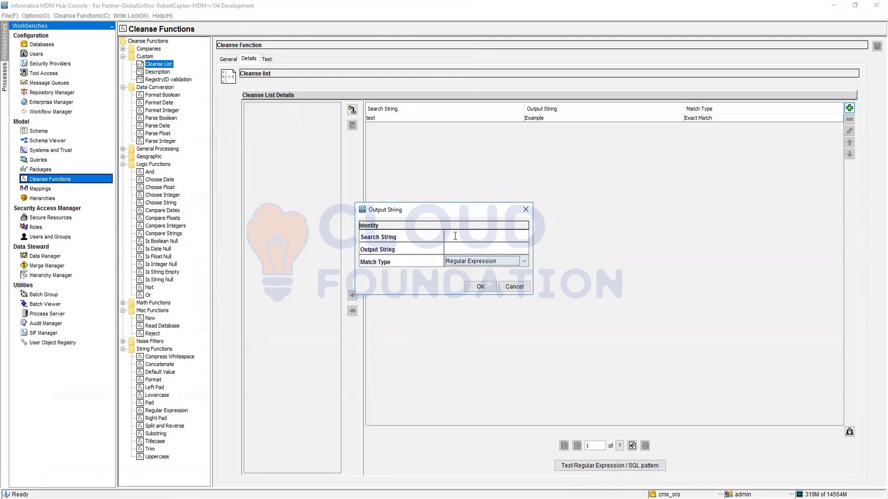
type("test")
key("Tab")
type("Test2")
left_click(481, 287)
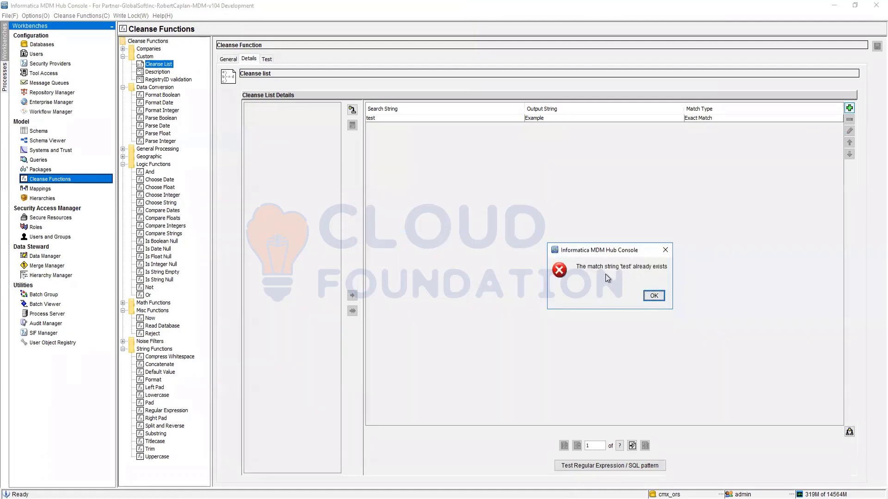
left_click(653, 296)
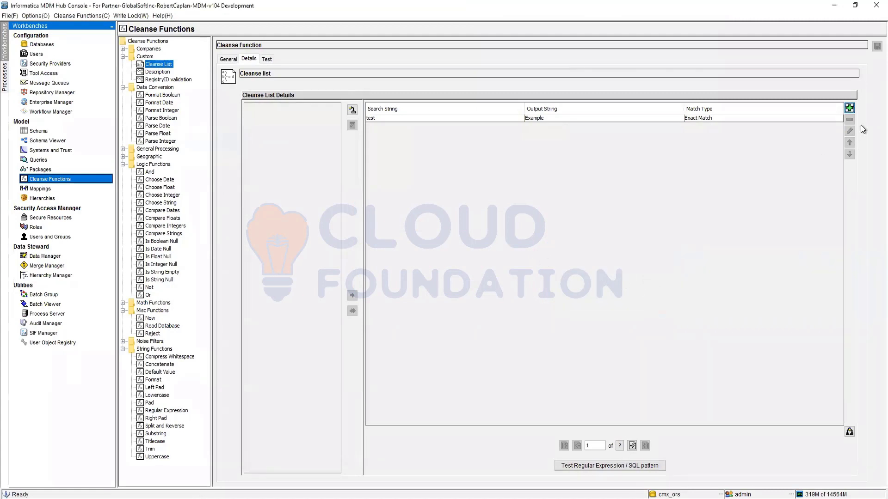
- Add a cleanse list entry with search string "XYZ", output string "ABC" and match type Regular Expression
left_click(849, 108)
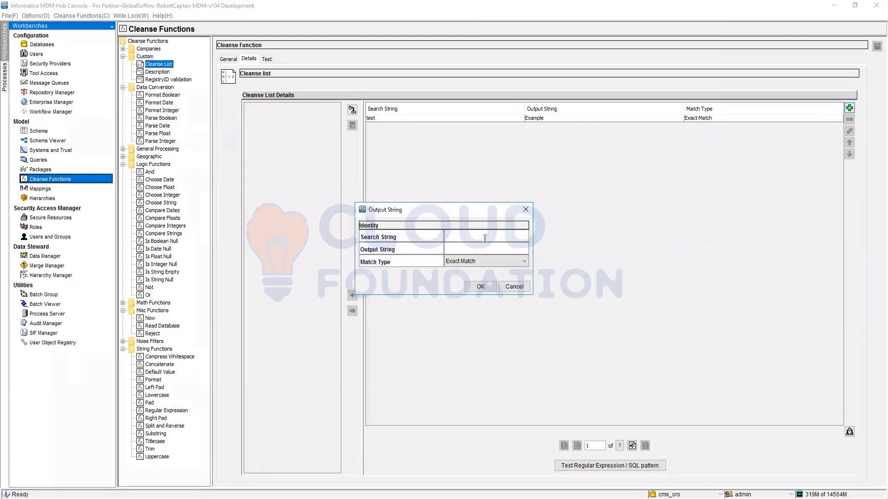
type("XYZ")
left_click(470, 251)
type("ABC")
left_click(476, 262)
left_click(465, 278)
left_click(481, 285)
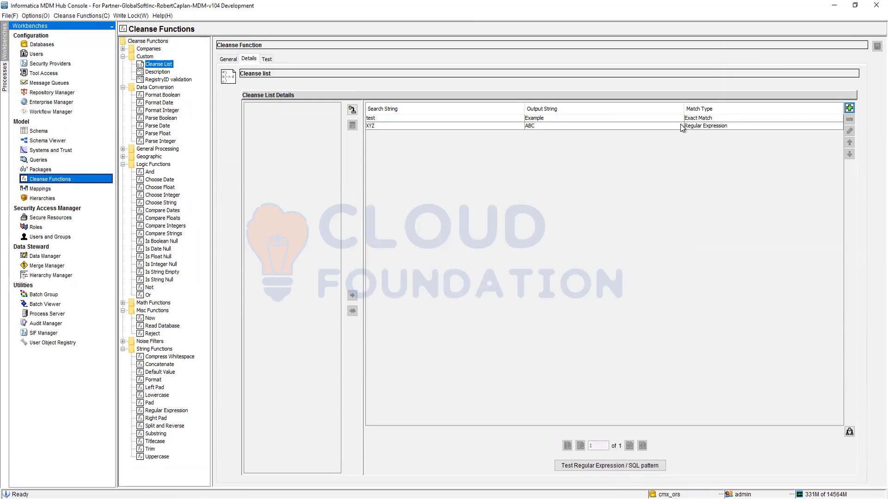
- Open the regular expression pattern tester and enter the pattern [A-Z] with the test string "test"
left_click(595, 467)
left_click(456, 225)
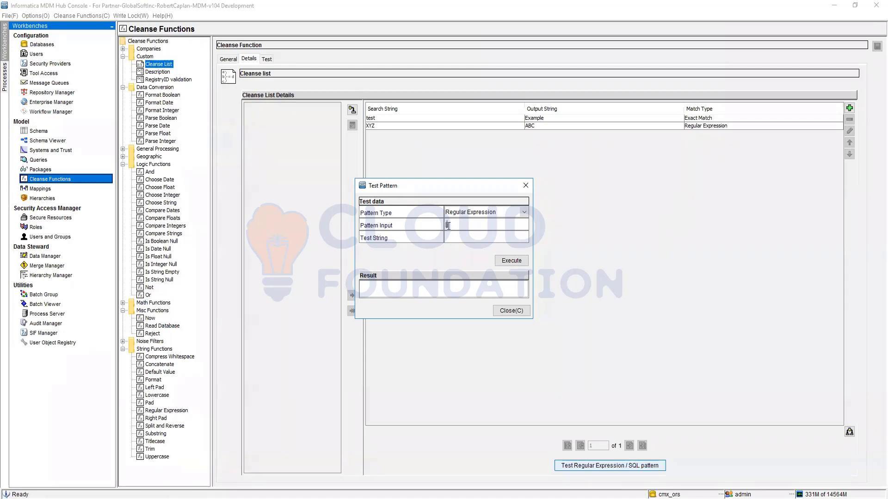
type("A_Z")
key("BackSpace")
key("BackSpace")
type("-Z]")
left_click(509, 262)
type("test")
- Test the string against the pattern [A-Z]$ and again against [A-Z] without the dollar sign
triple_click(483, 230)
left_click(481, 226)
type("$")
left_click(513, 262)
left_click(469, 266)
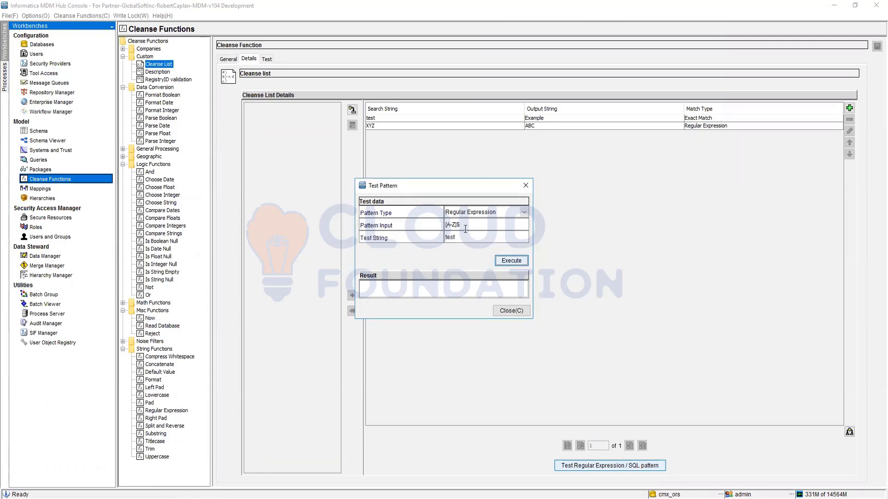
left_click(467, 225)
left_click(504, 260)
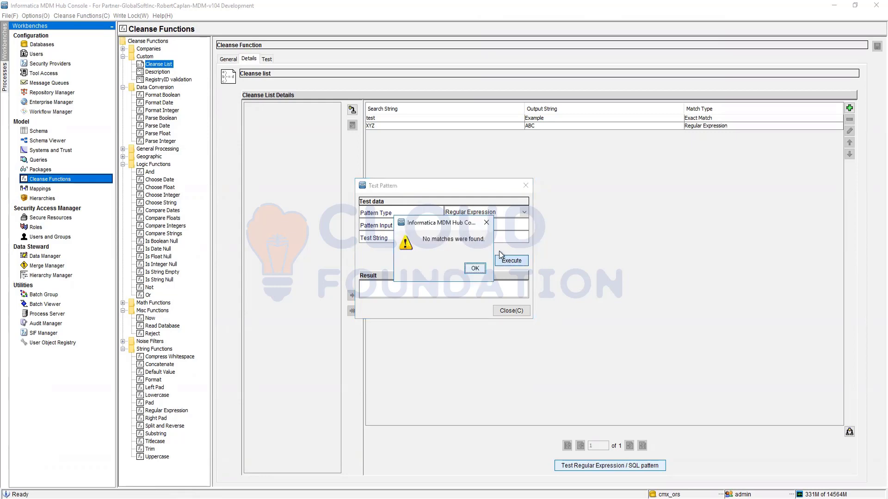
left_click(478, 270)
- Extend the pattern to [A-Za-z], execute the test and review all the results
left_click(456, 225)
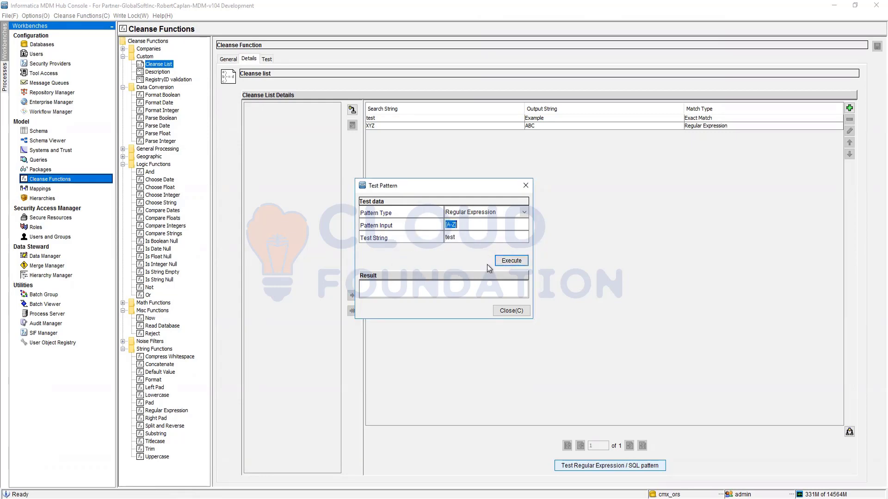
left_click(456, 226)
type("a-z")
left_click(509, 262)
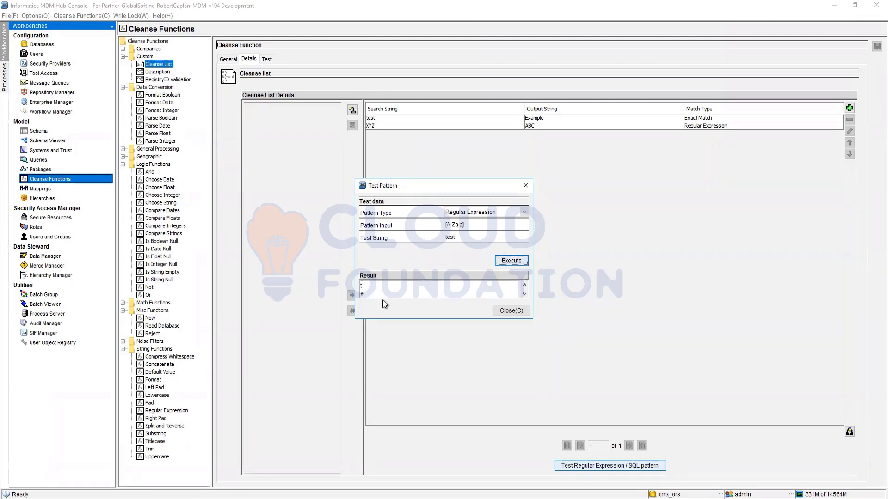
scroll(379, 286, "down", 1)
- Append $ to make the pattern [A-Za-z]$ and execute the test
left_click(466, 225)
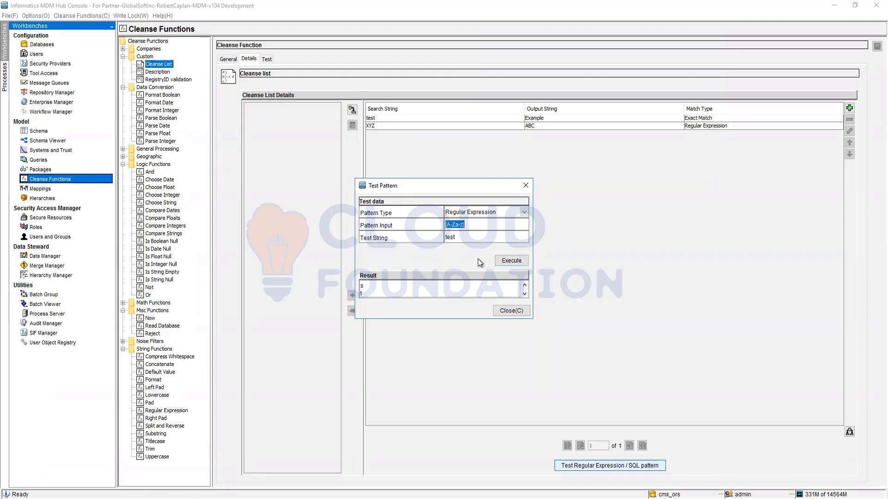
left_click(476, 227)
type("$")
left_click(510, 262)
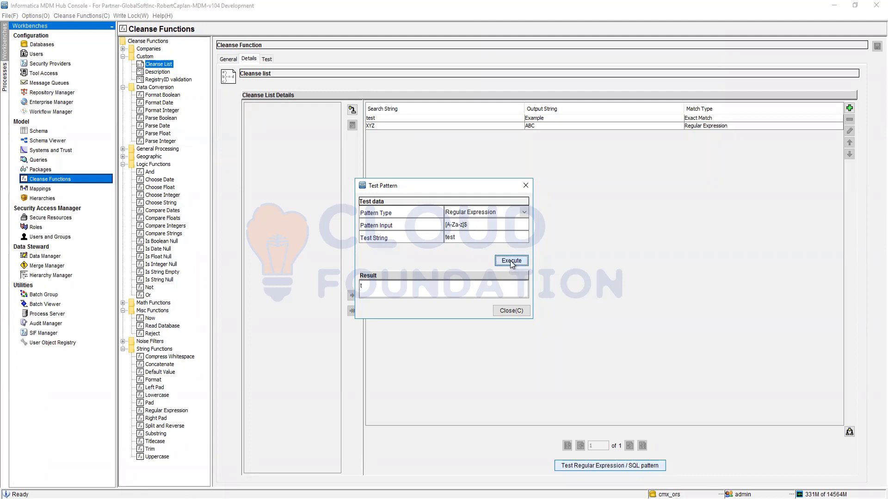
- Try other endings for the [A-Za-z] pattern, including /S and &, and execute the test ending in $
left_click(471, 224)
left_click(472, 225)
key("BackSpace")
type("/S")
key("BackSpace")
type("&")
key("BackSpace")
type("$")
left_click(518, 259)
left_click(474, 267)
- Replace the ending of the pattern with \w and execute the test
left_click(475, 228)
double_click(474, 226)
key("BackSpace")
key("BackSpace")
type("\\w")
left_click(514, 263)
- Remove the \w ending, enclose the pattern in parentheses as ([A-Za-z]) and execute the test
double_click(463, 225)
left_click_drag(472, 225, 464, 225)
key("BackSpace")
type("(")
left_click(519, 263)
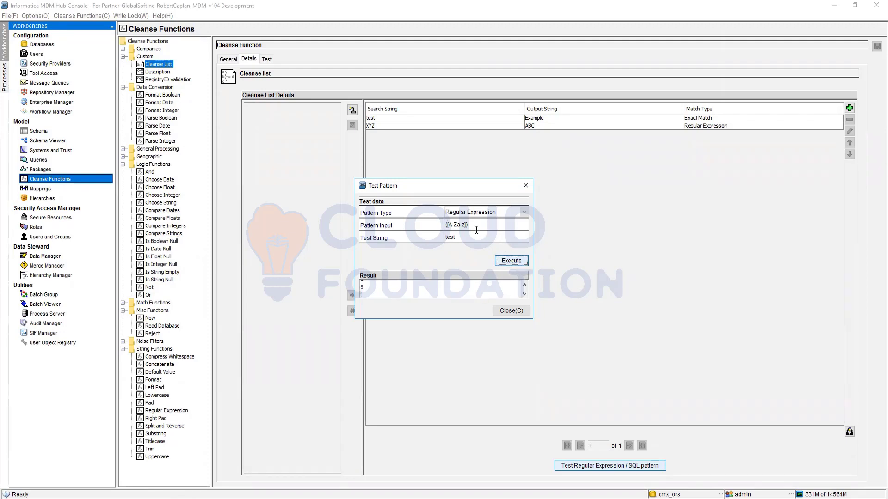
- Test the pattern \w([A-Za-z]) against "test", remove the \w prefix and close the pattern tester
left_click(452, 227)
left_click(468, 225)
type(")")
type("\\w")
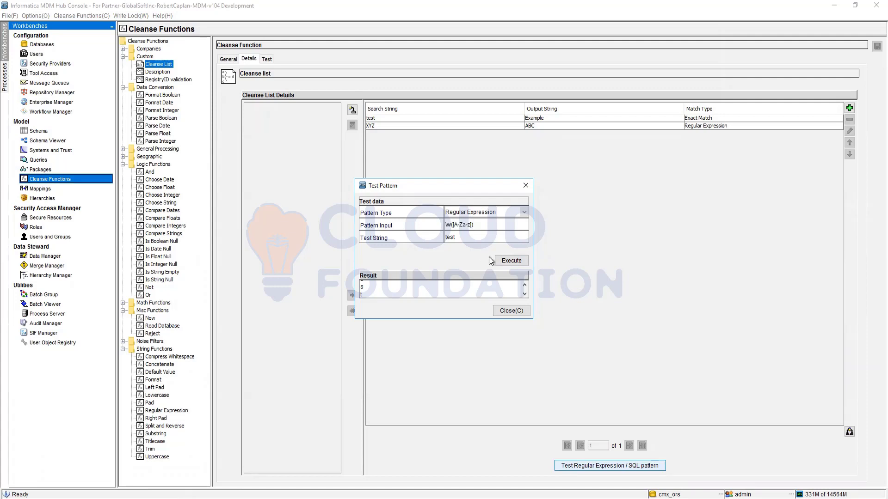
left_click(502, 262)
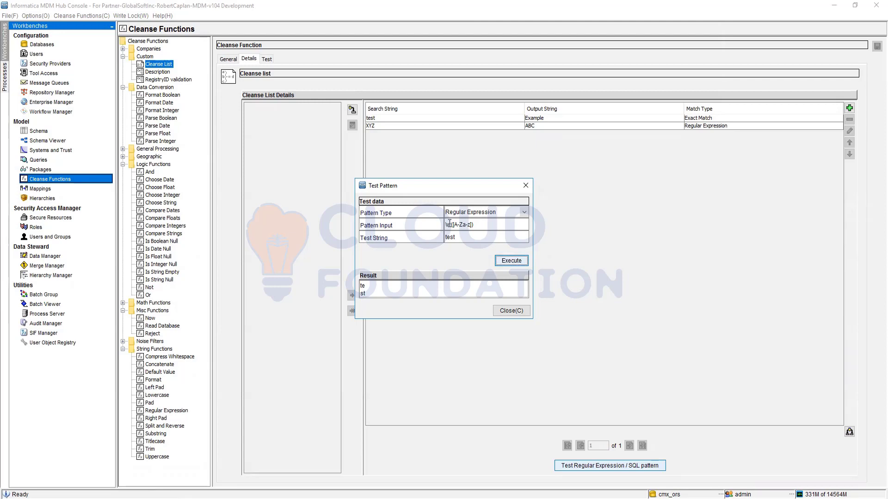
left_click_drag(445, 225, 451, 224)
key("BackSpace")
left_click(512, 309)
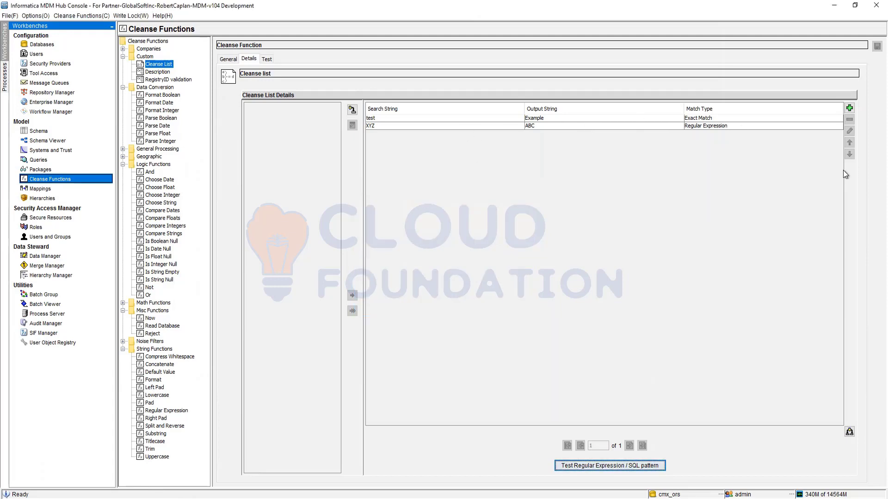
- Change the match type of the XYZ entry in the cleanse list to SQL Match
left_click(819, 126)
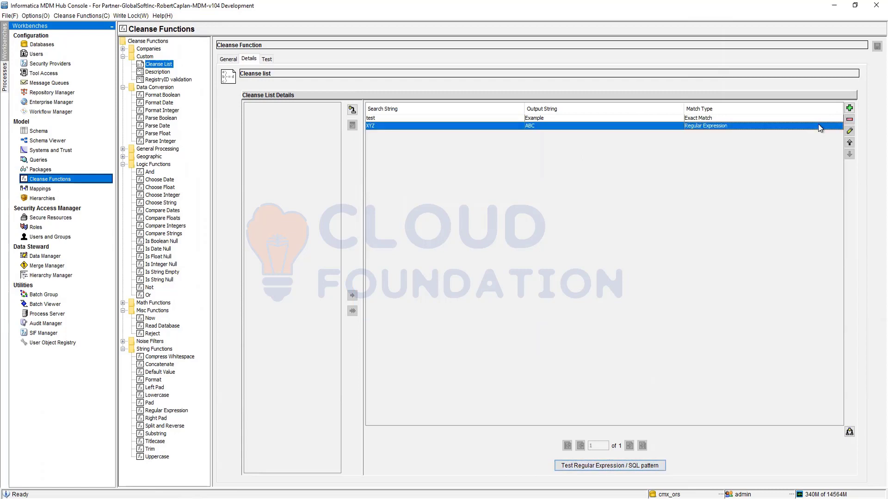
left_click(849, 132)
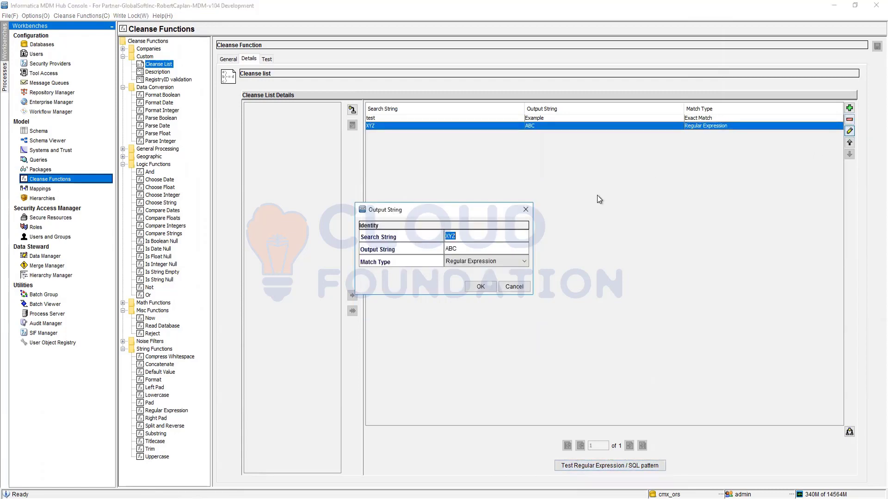
left_click(497, 261)
left_click(482, 290)
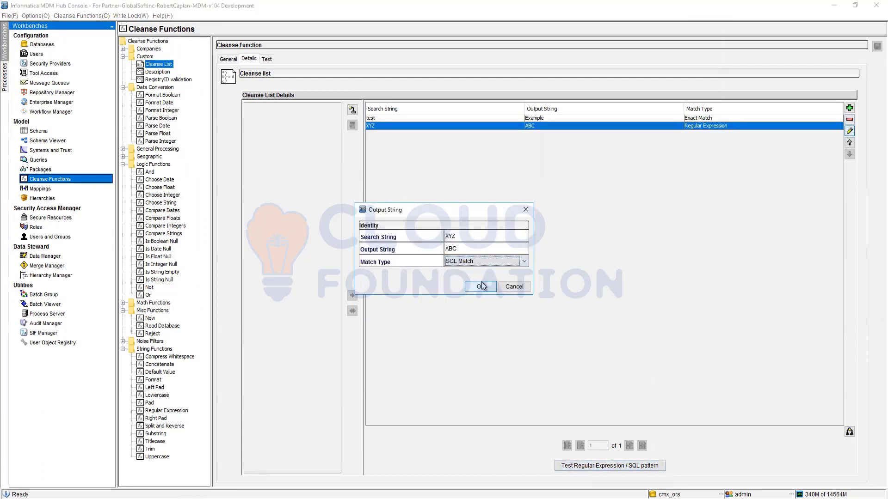
left_click(480, 287)
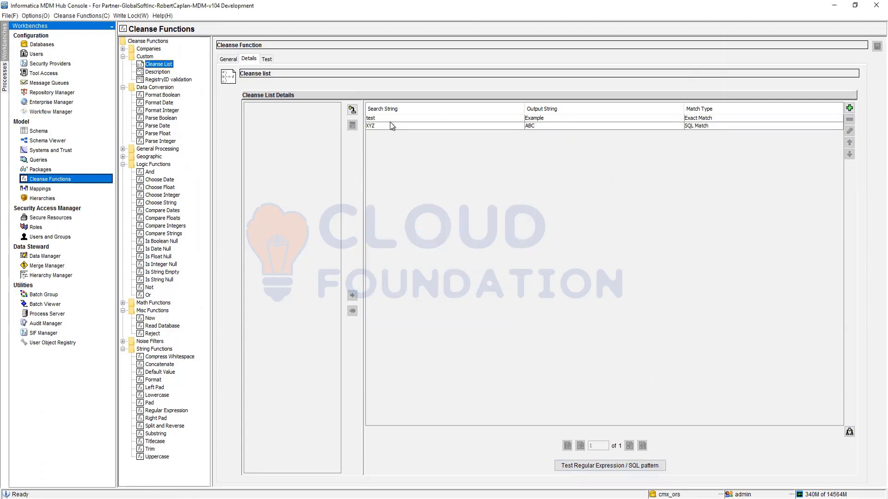
- Delete the XYZ search and output string entry from the cleanse list
left_click(421, 126)
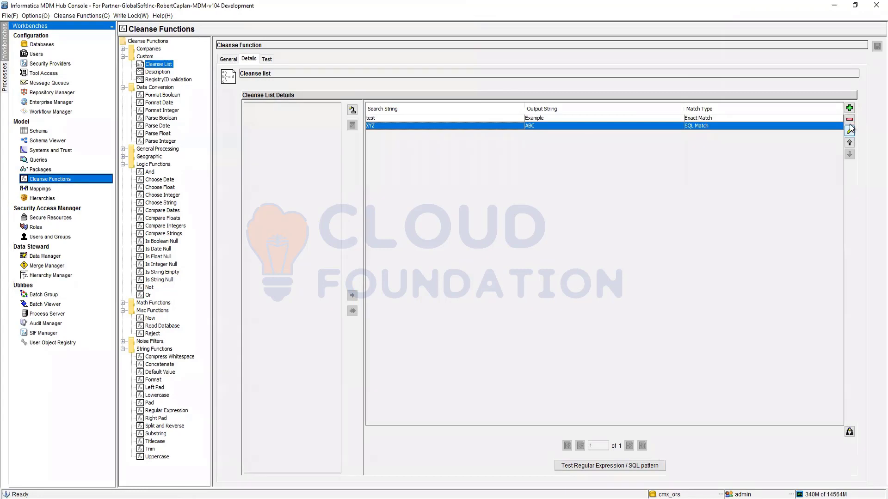
left_click(851, 121)
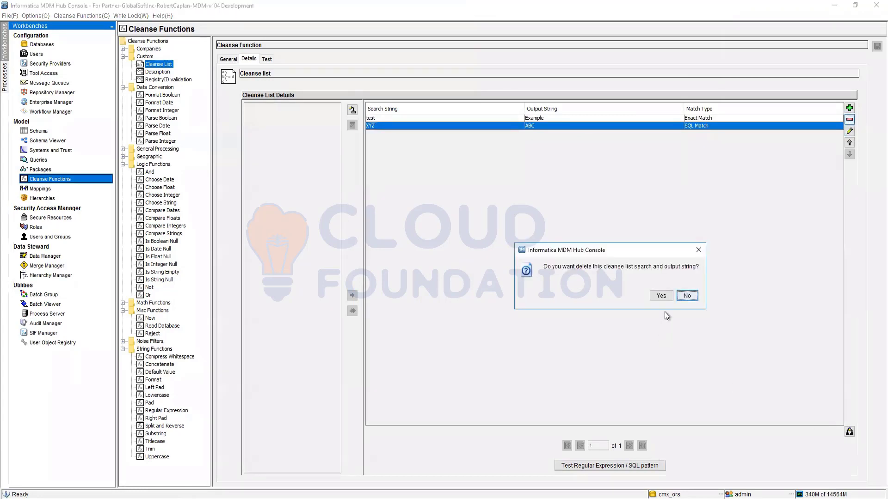
left_click(661, 297)
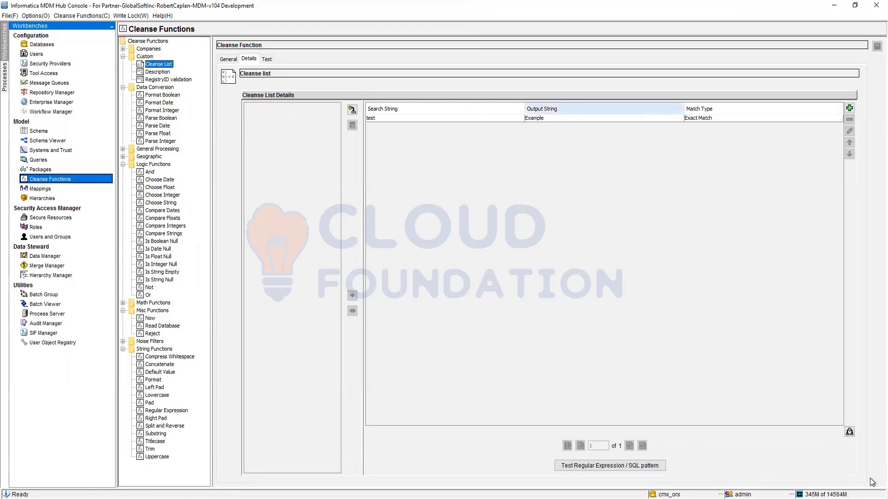
- Look at the import wizard for match output strings, close it, and view the custom Description function's properties
left_click(850, 432)
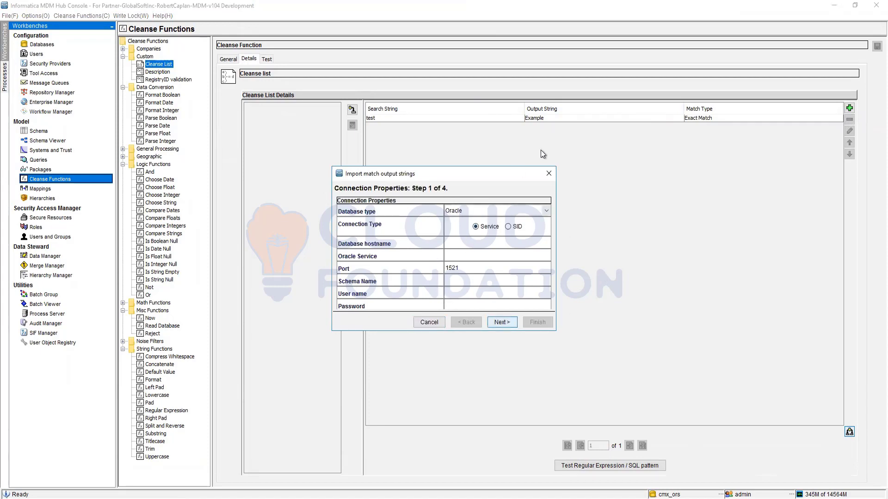
left_click(548, 174)
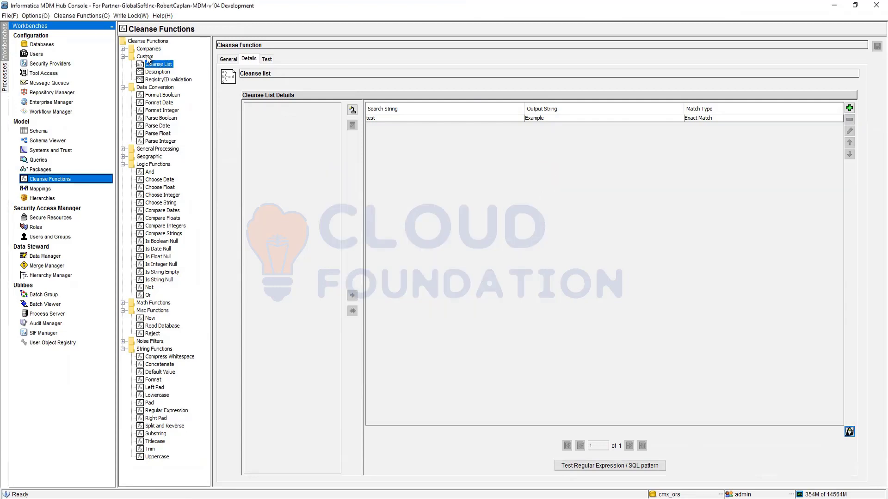
left_click(156, 72)
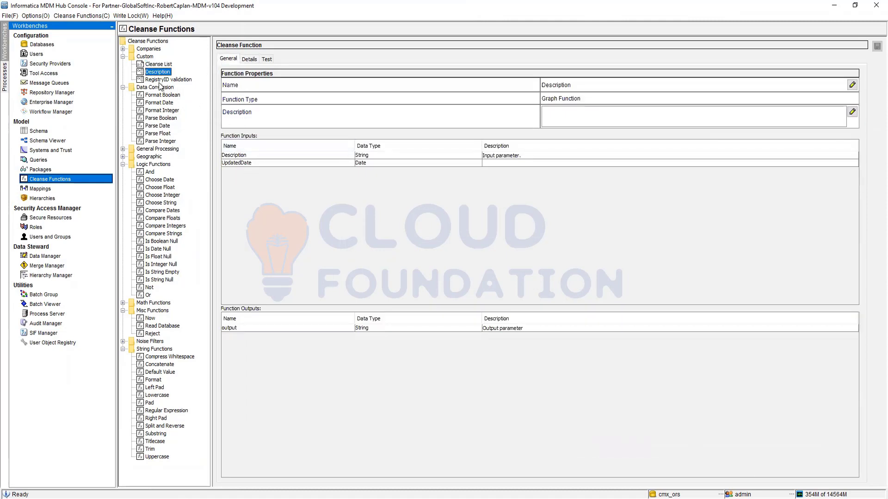
- Add a graph function named party to the Custom library, keeping it as a secure resource
right_click(144, 57)
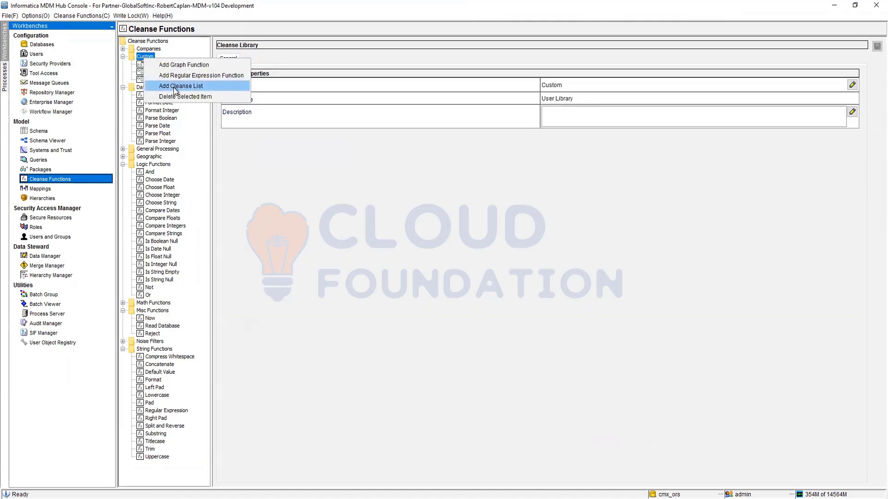
left_click(184, 65)
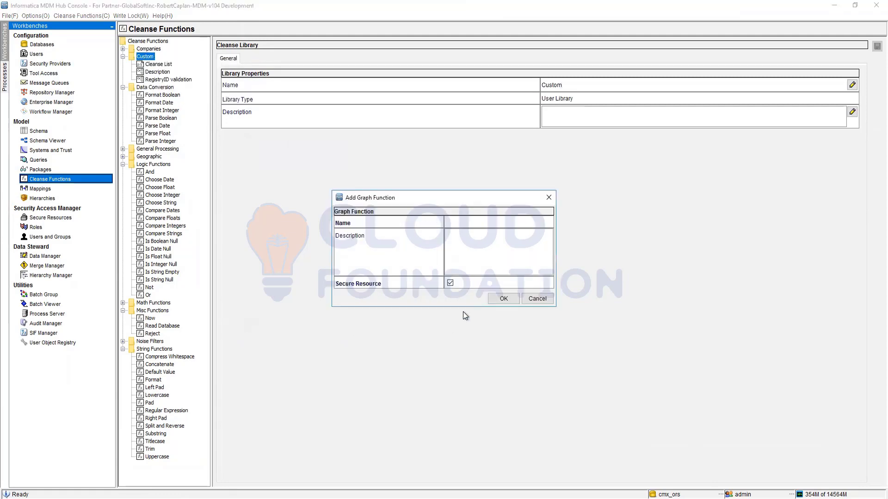
type("customer")
key("BackSpace")
key("BackSpace")
key("BackSpace")
key("BackSpace")
key("BackSpace")
key("BackSpace")
key("BackSpace")
type("partuy")
key("BackSpace")
key("BackSpace")
key("Return")
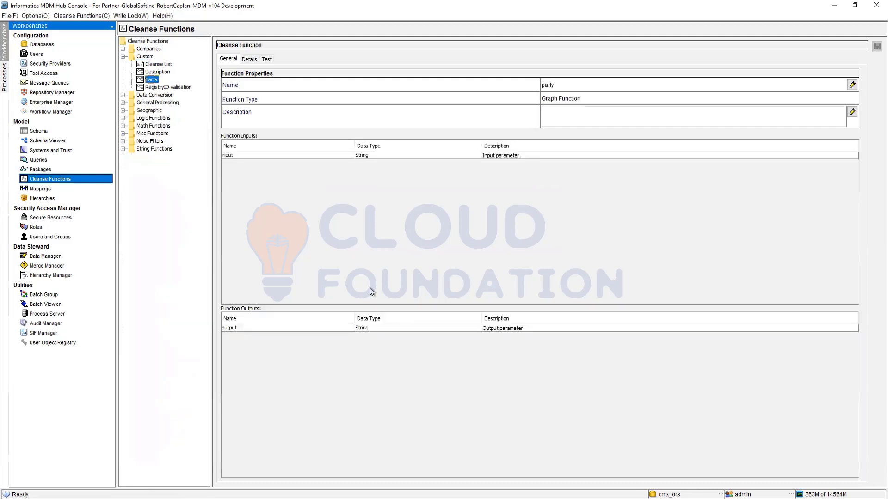
- Open the party function's graph details and examine its input parameter definition without changing anything
left_click(248, 60)
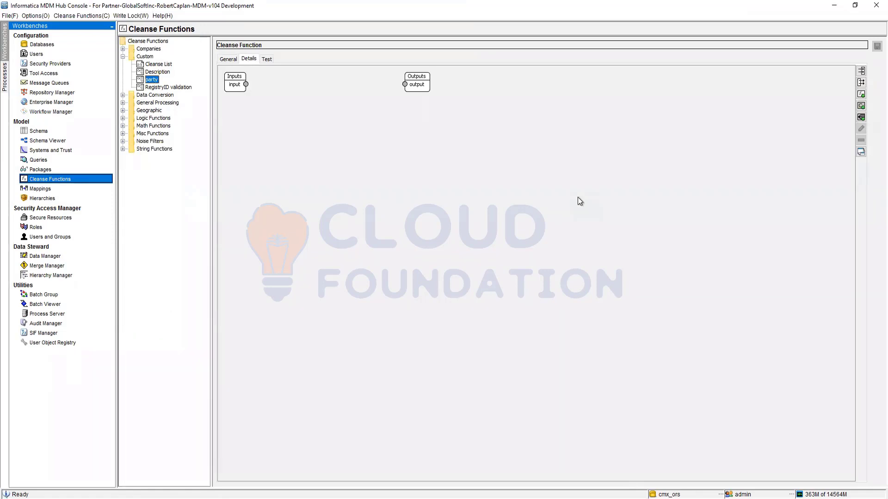
double_click(235, 87)
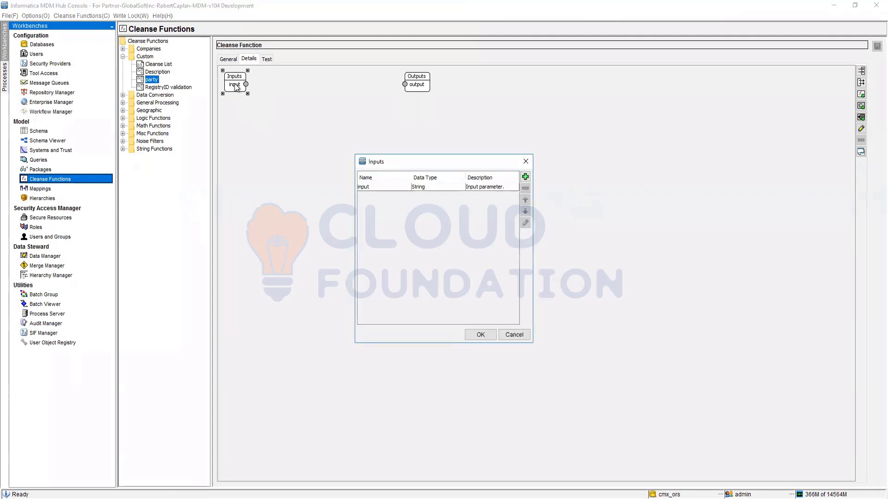
left_click(514, 335)
right_click(309, 135)
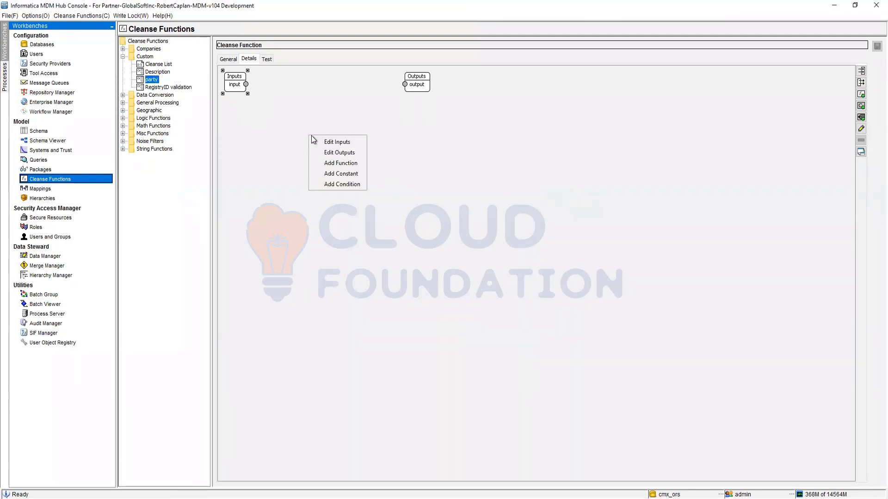
left_click(346, 142)
left_click(519, 333)
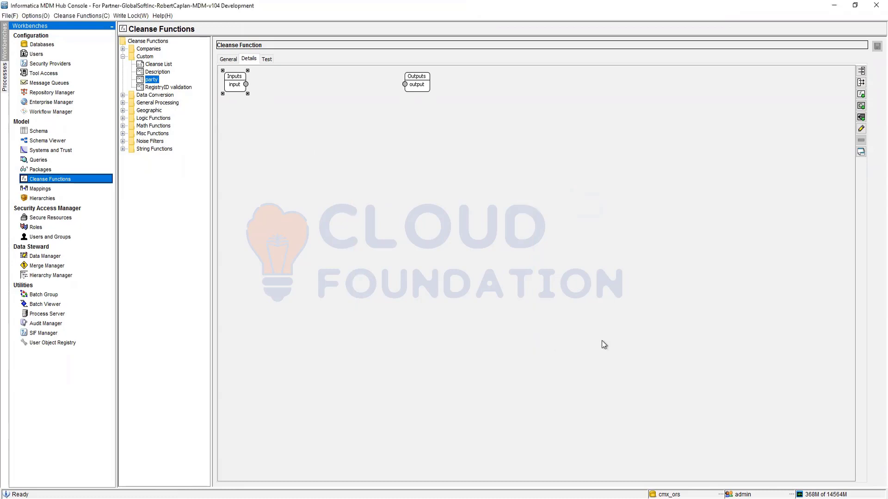
left_click(861, 70)
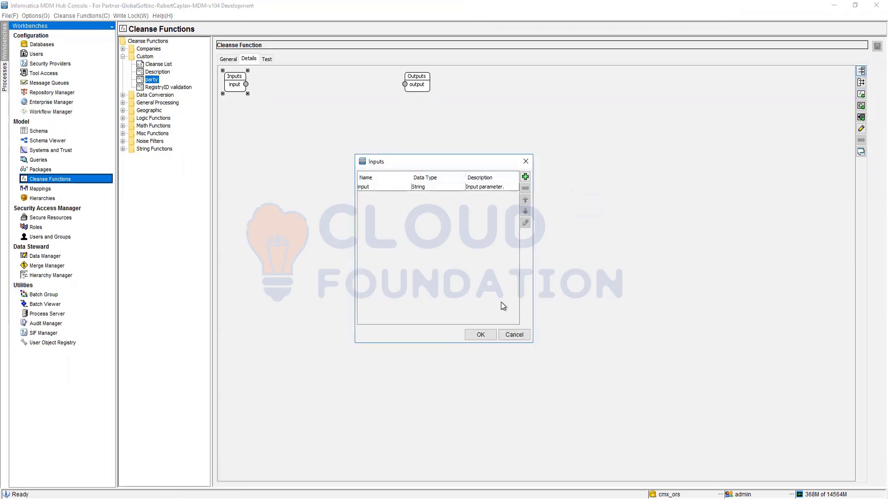
left_click(514, 335)
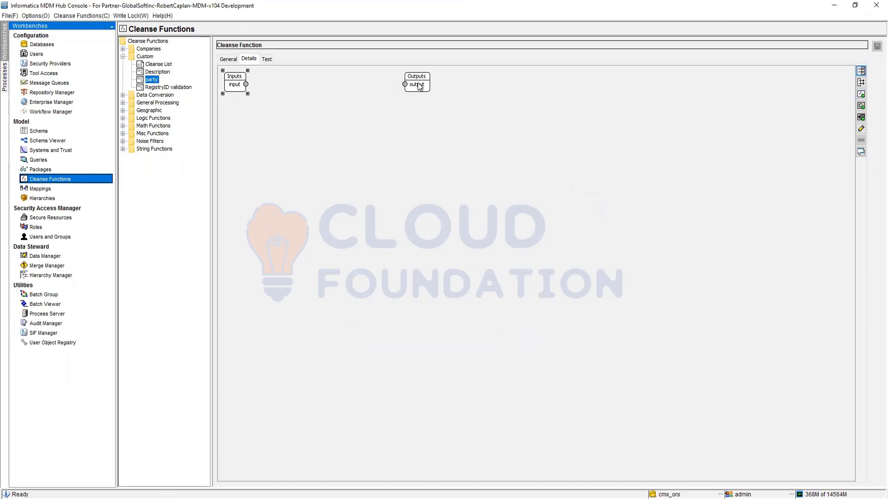
- Add the custom RegistryID validation function to the party graph, place it between the nodes, and move the Outputs node farther from the Inputs node
right_click(386, 158)
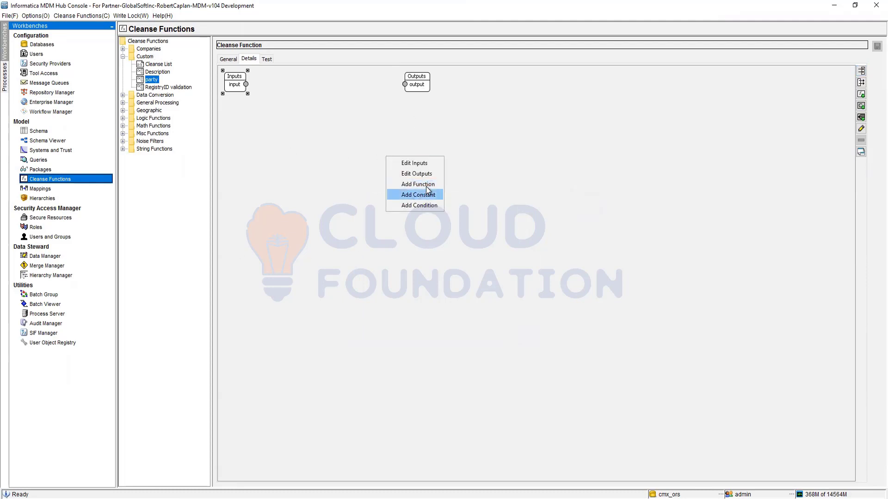
left_click(425, 185)
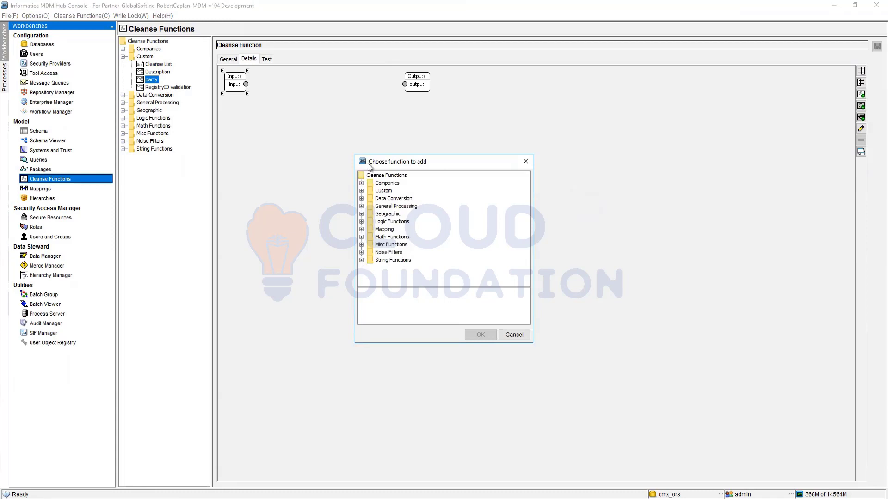
left_click(361, 191)
left_click(404, 219)
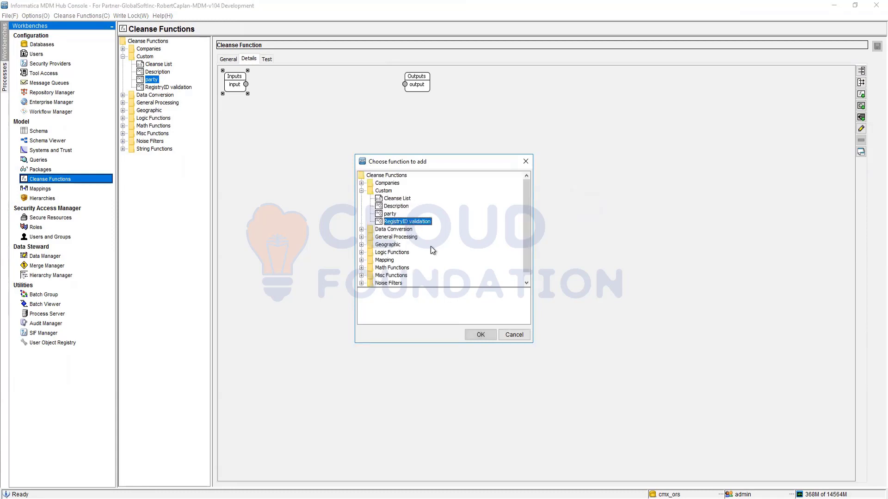
key("Return")
left_click_drag(260, 98, 334, 118)
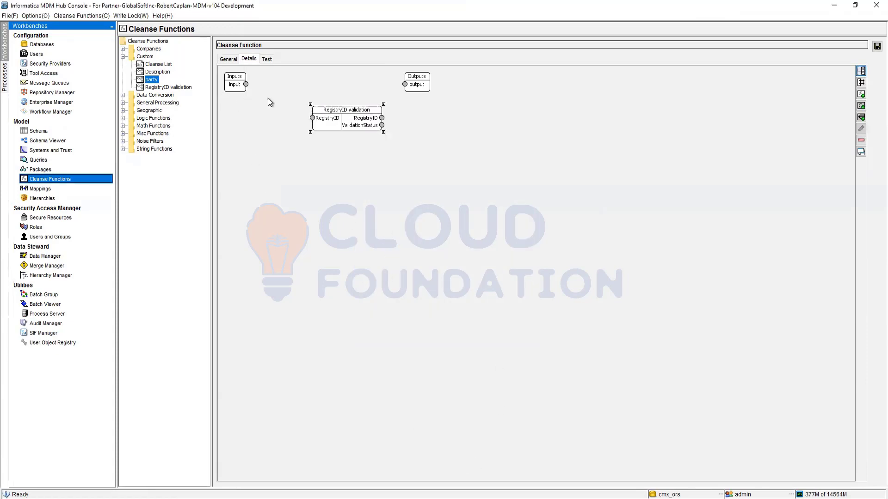
left_click_drag(418, 78, 511, 82)
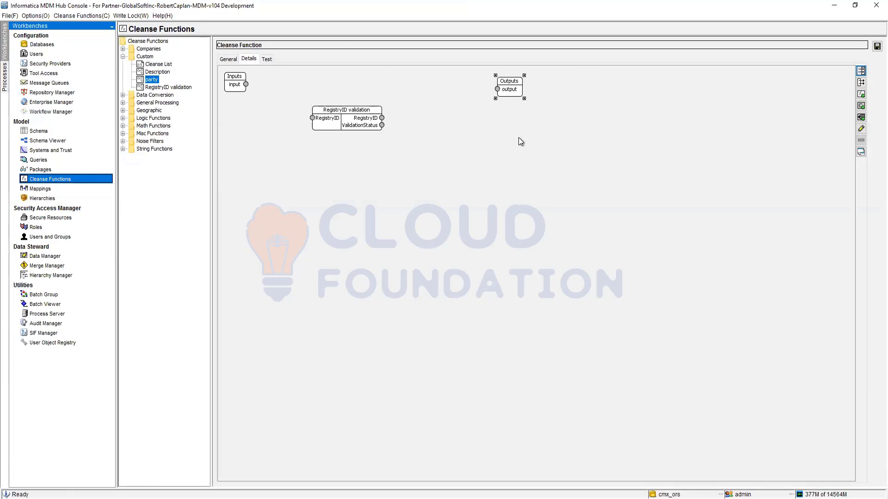
- Add a conditional execution component to the party graph and rename its case 1 value to true
left_click(357, 120)
right_click(459, 162)
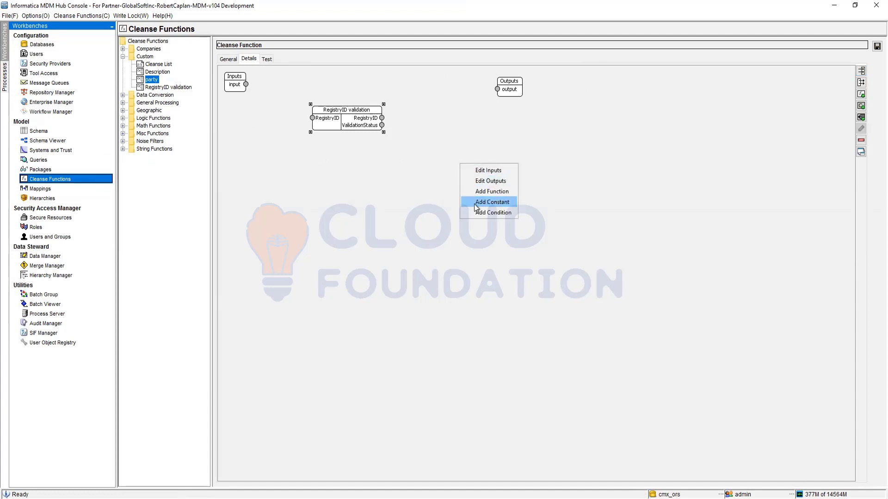
left_click(861, 118)
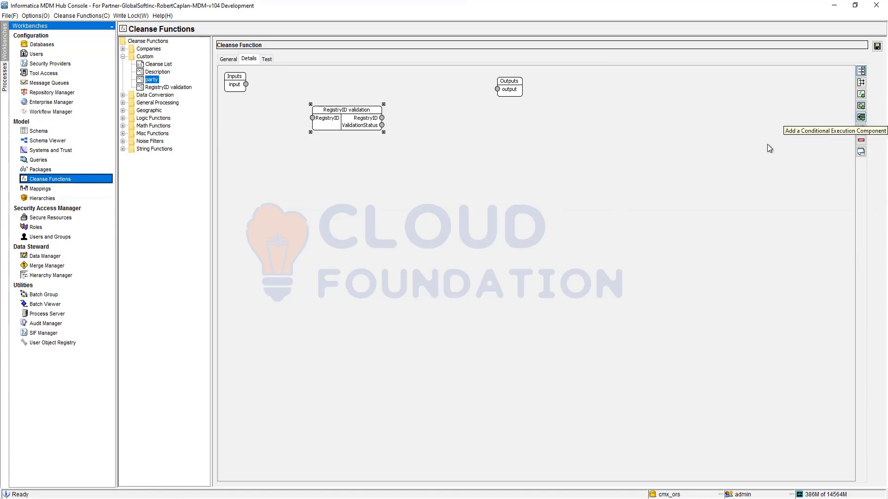
left_click(861, 117)
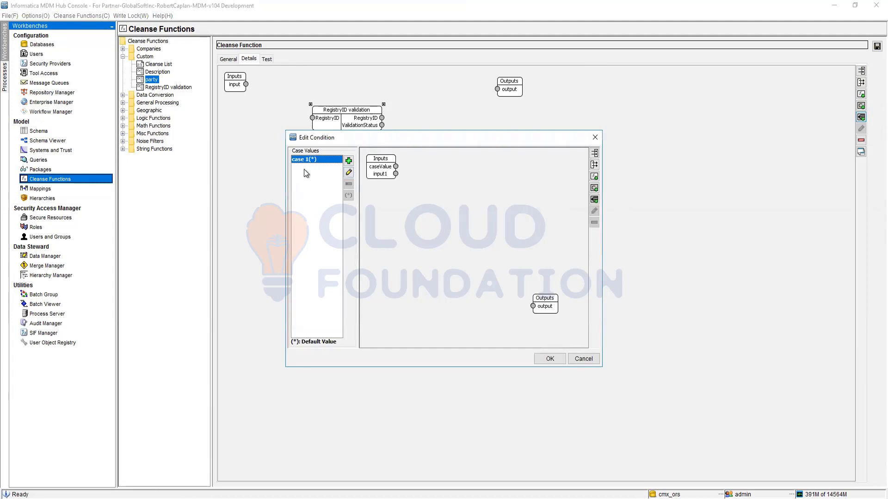
left_click(349, 172)
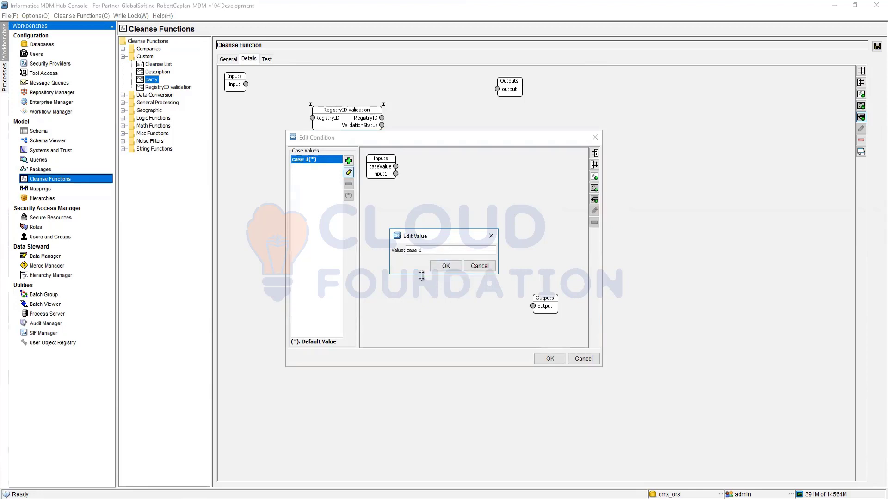
triple_click(423, 246)
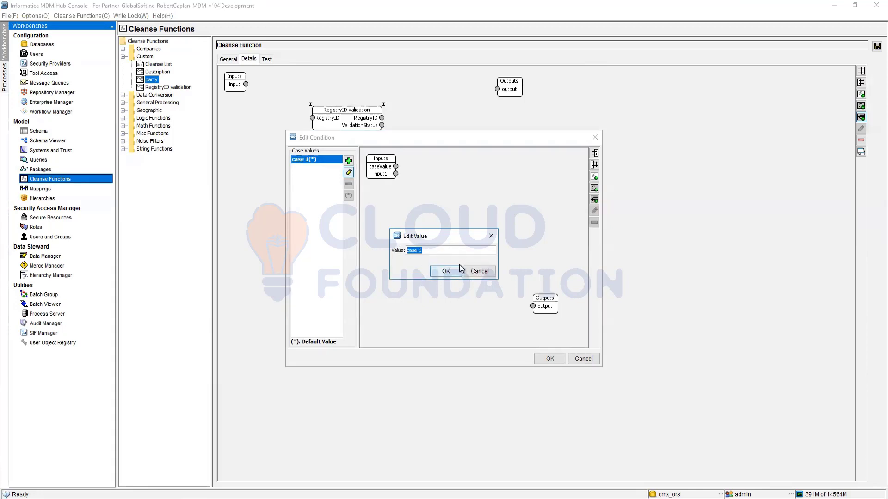
type("true")
left_click(460, 268)
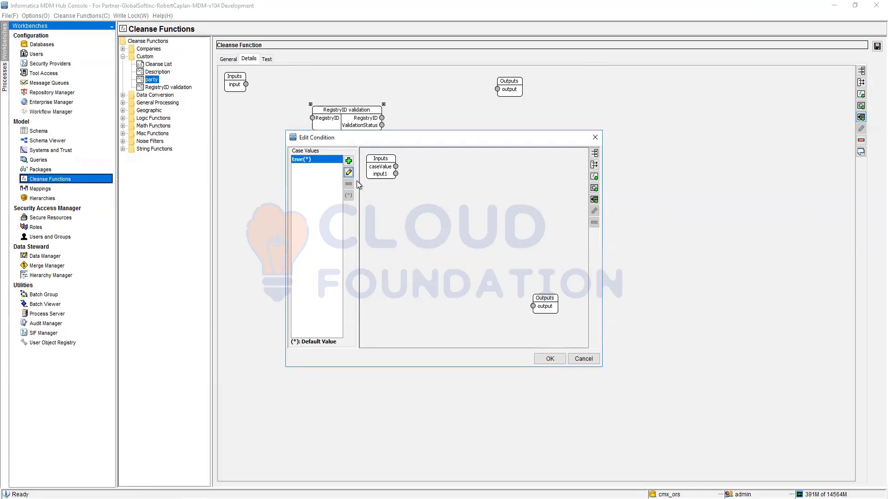
- Add a case value false to the condition and switch between the false and true cases, ending on true
left_click(349, 161)
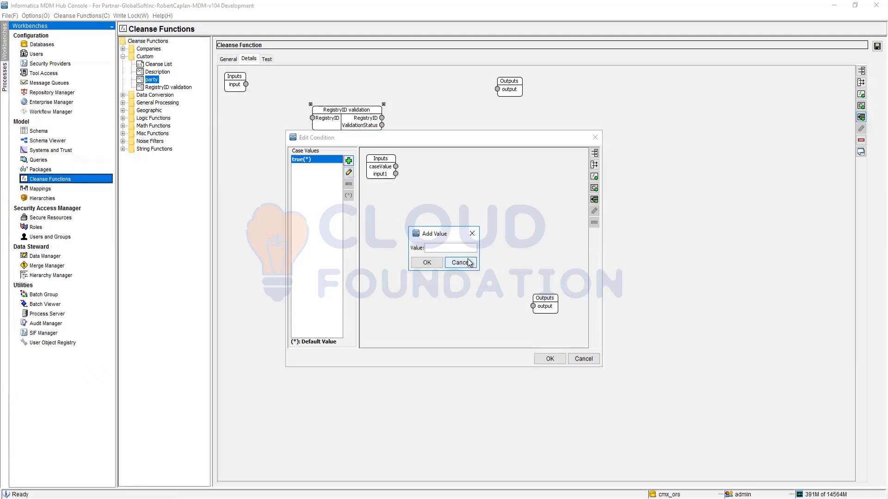
type("false")
left_click(427, 263)
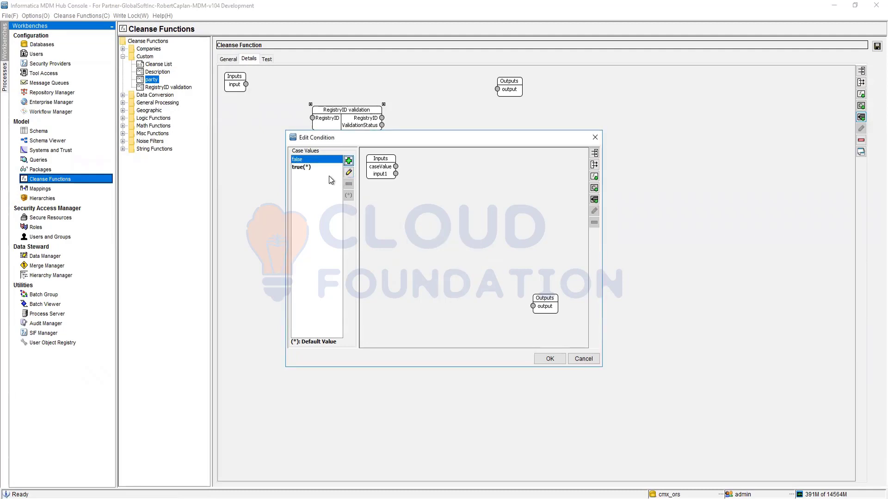
left_click(303, 167)
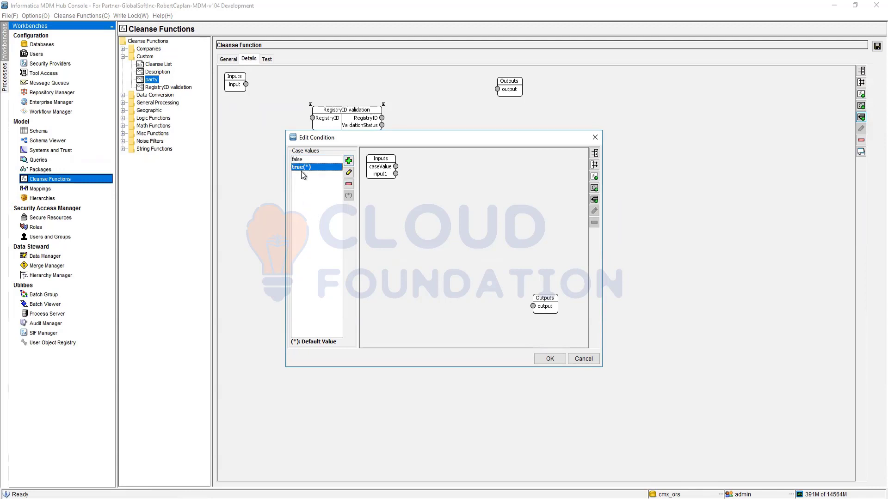
key("Up")
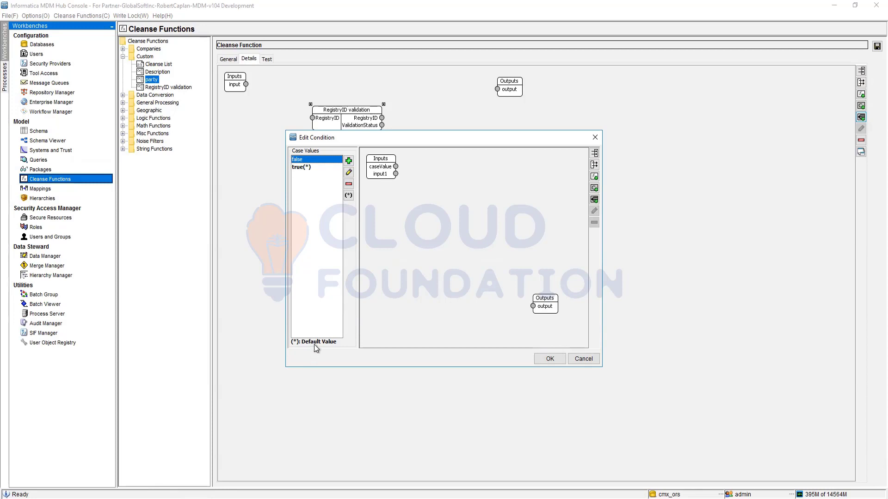
left_click(303, 166)
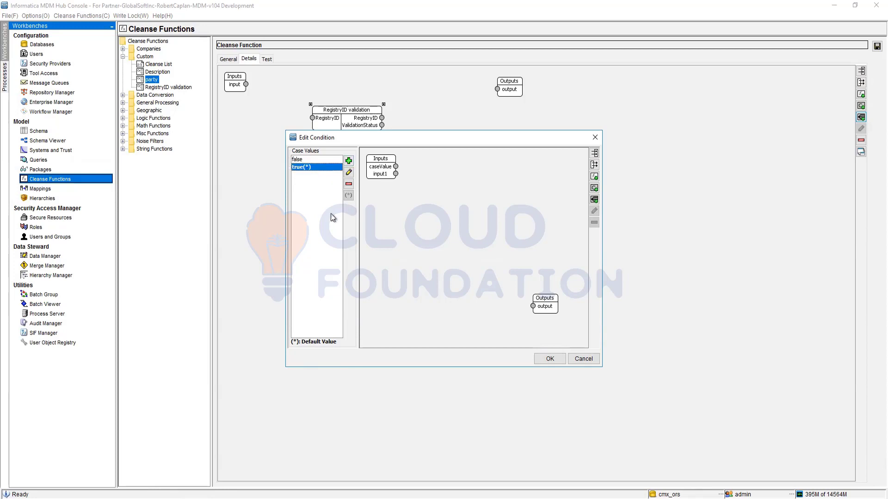
- Add a case value named default to the condition and make it the default value
left_click(349, 161)
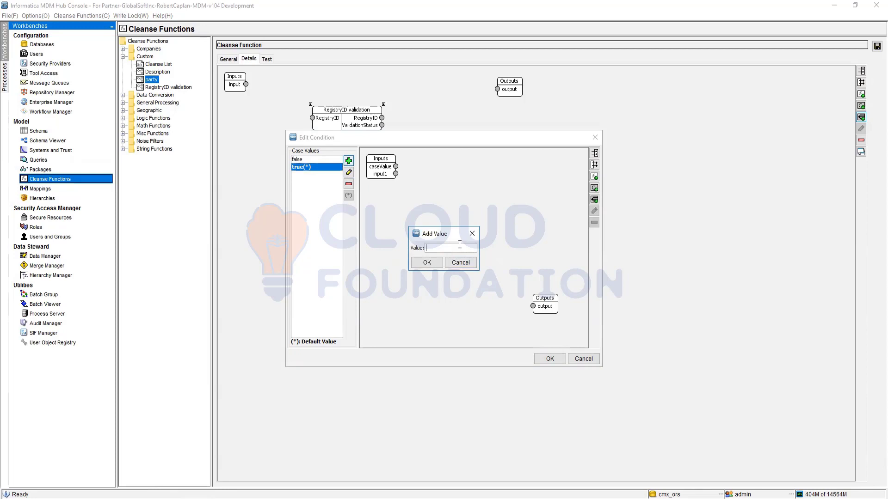
type("dea")
key("BackSpace")
type("fault")
left_click(427, 263)
left_click(299, 159)
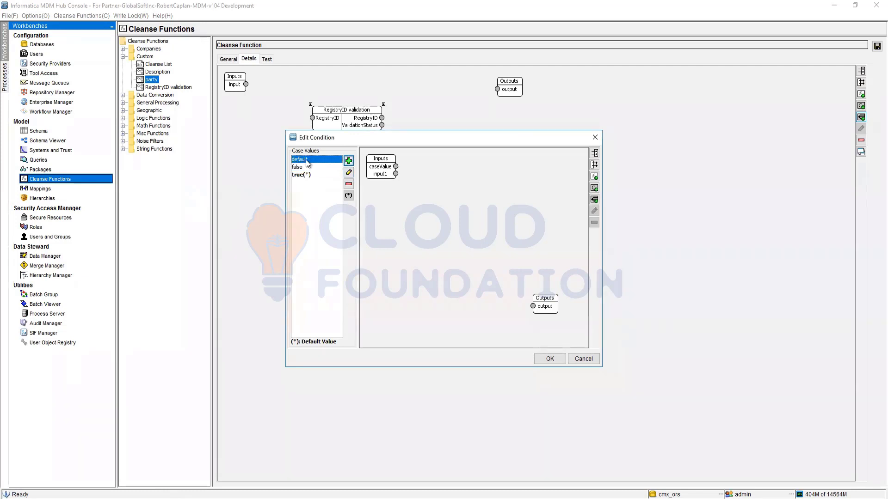
left_click(349, 195)
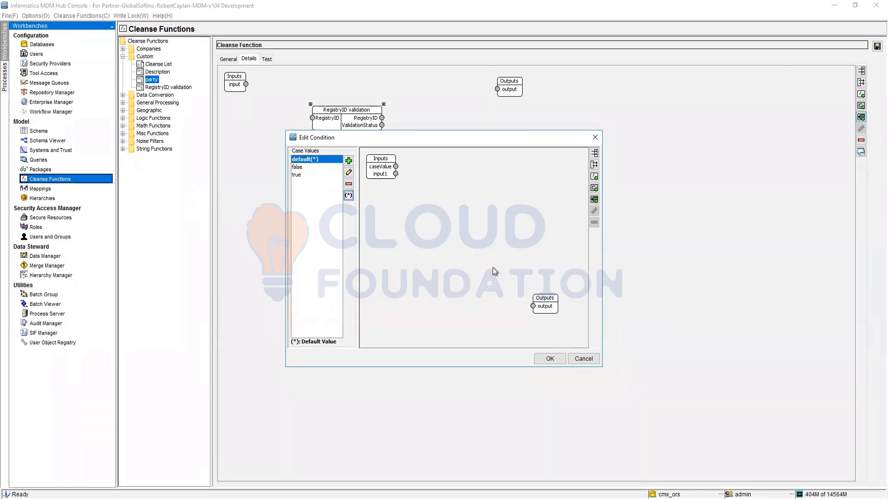
- Select the true case and examine its input and output parameter definitions without changing them
left_click(331, 216)
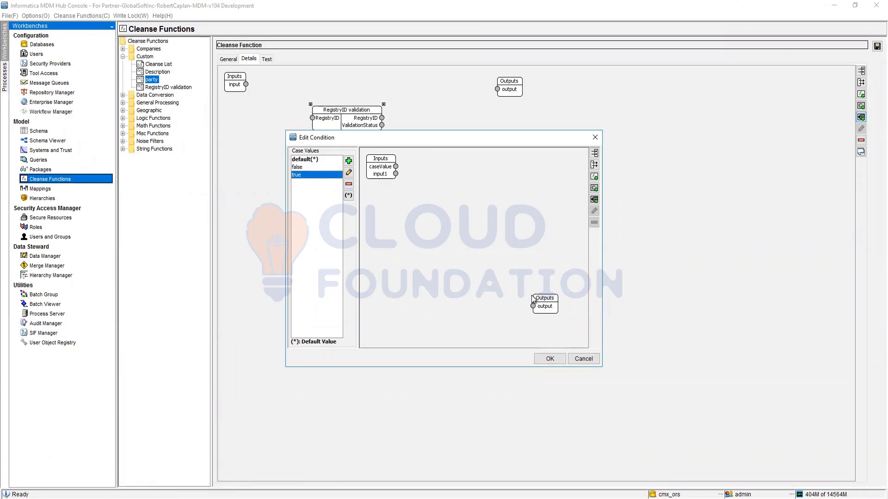
left_click(595, 154)
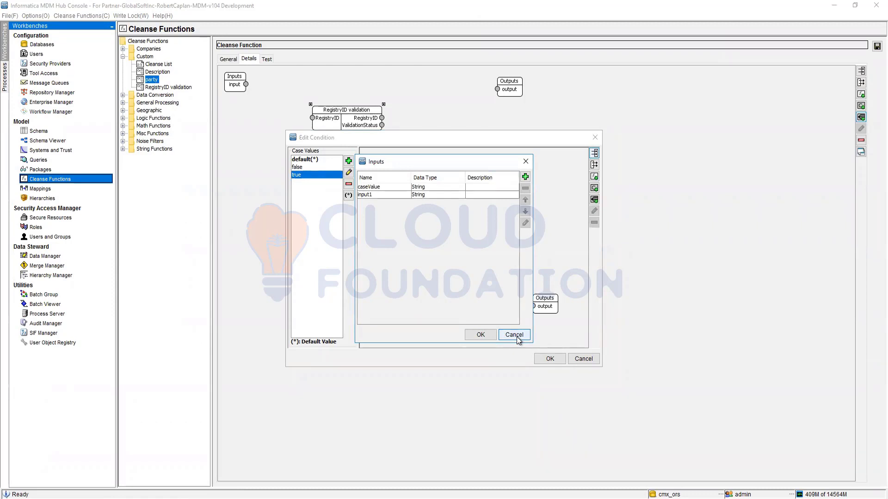
left_click(514, 334)
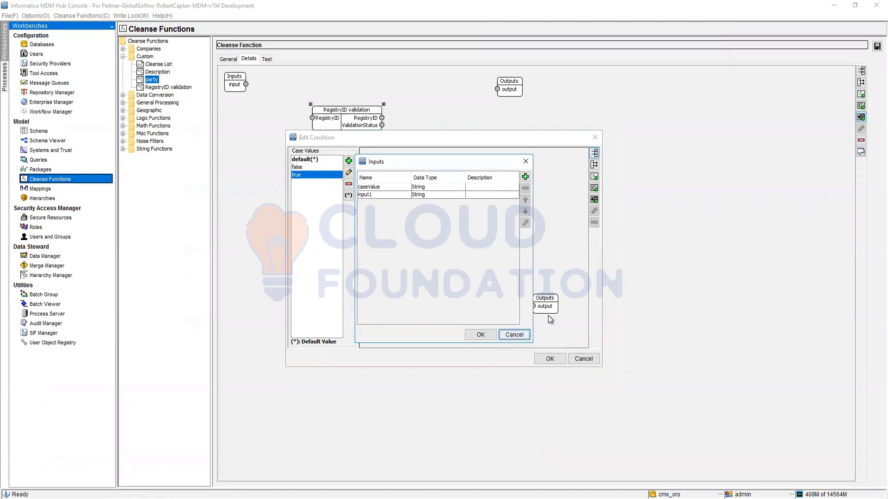
left_click(594, 165)
left_click(513, 334)
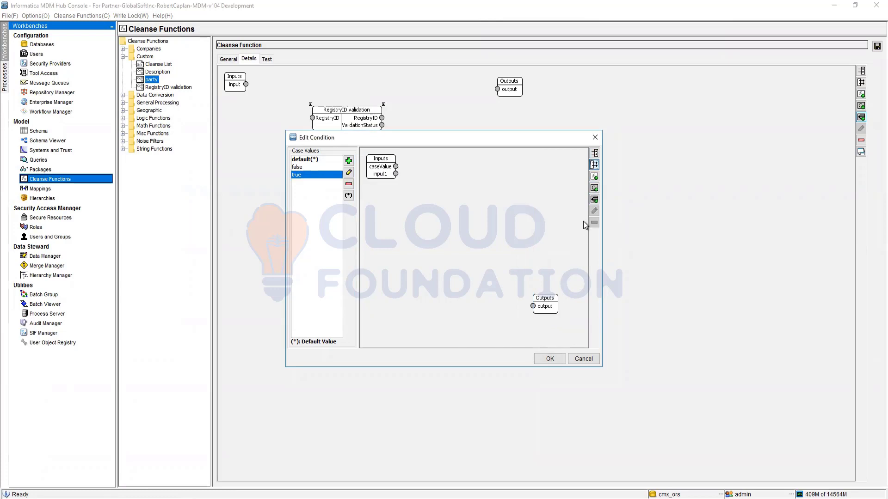
- Add a nested condition to the true case and place it between the Inputs and Outputs nodes
left_click(595, 200)
left_click_drag(379, 140, 402, 240)
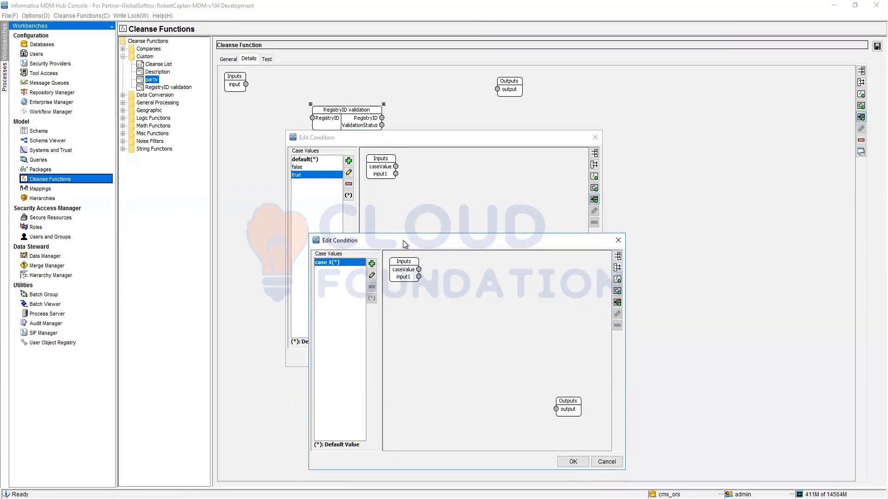
left_click(574, 457)
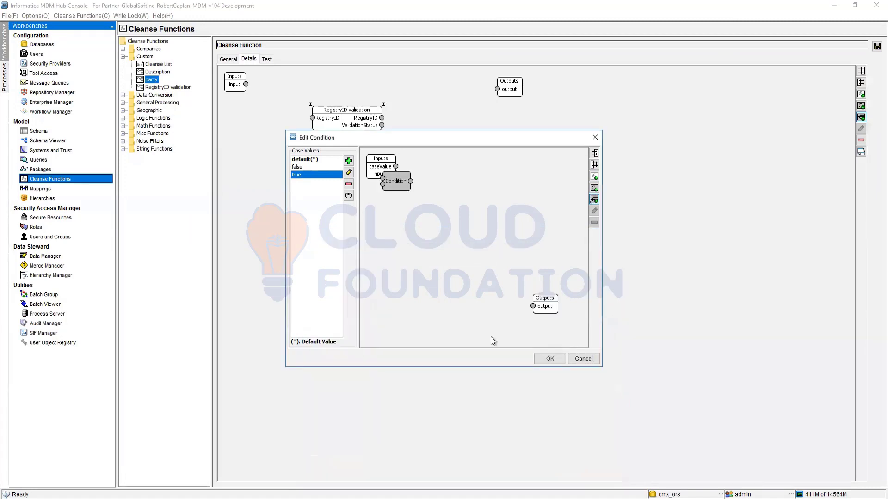
left_click_drag(398, 179, 458, 227)
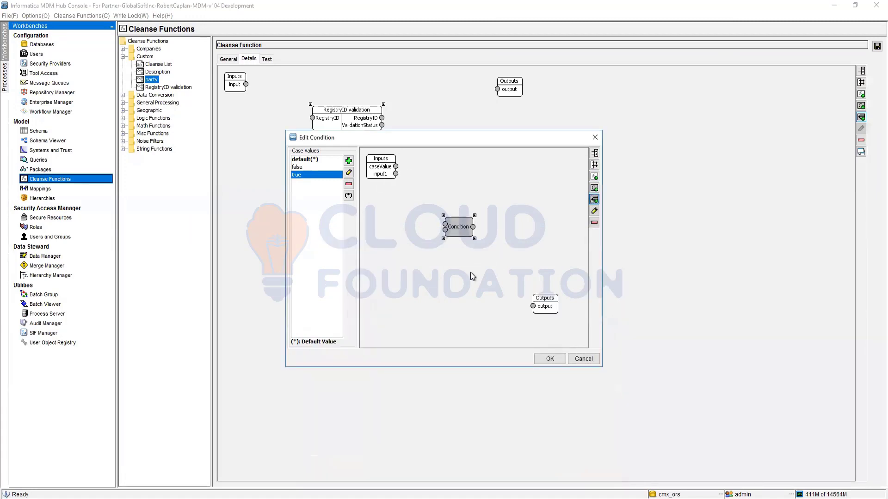
- Add another condition inside the nested condition's case 1, move it below the Inputs node, and return to the true case
double_click(456, 228)
left_click(594, 200)
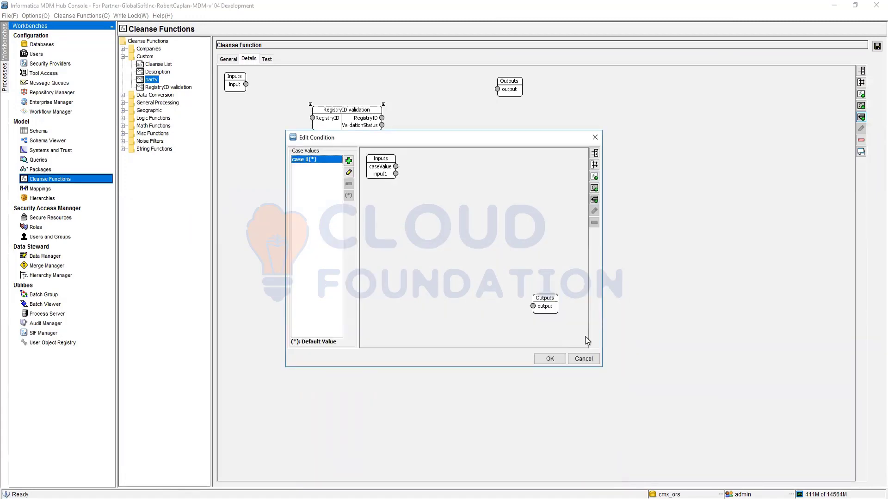
left_click(550, 360)
left_click_drag(401, 190, 417, 217)
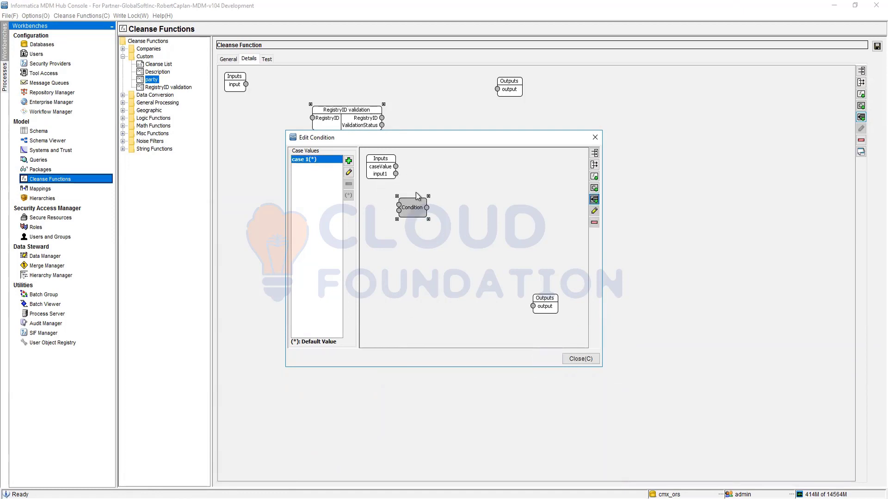
left_click(590, 362)
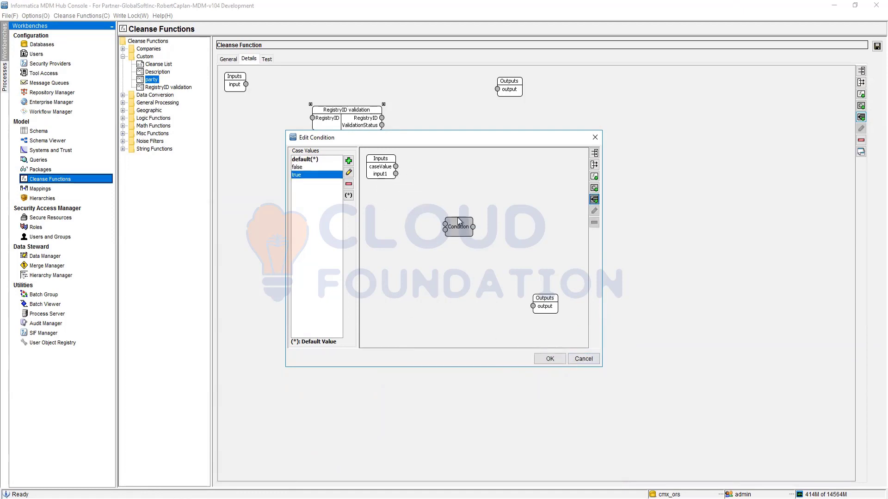
- Open the nested conditions down to the innermost level, close them, and discard the whole condition from the party graph
double_click(456, 226)
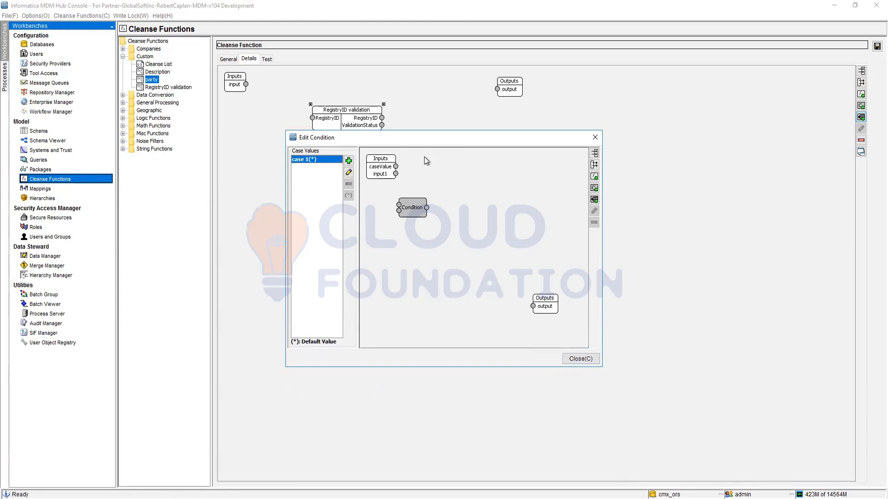
left_click_drag(447, 180, 447, 187)
double_click(418, 269)
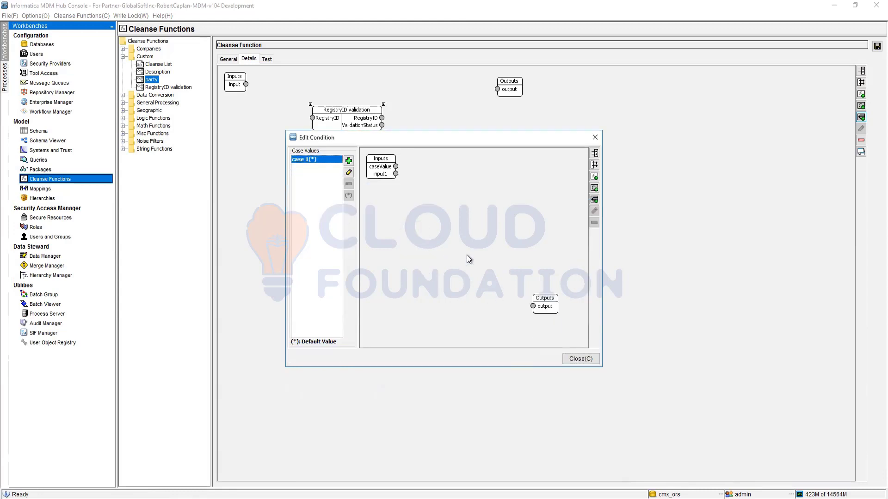
left_click_drag(453, 145, 745, 160)
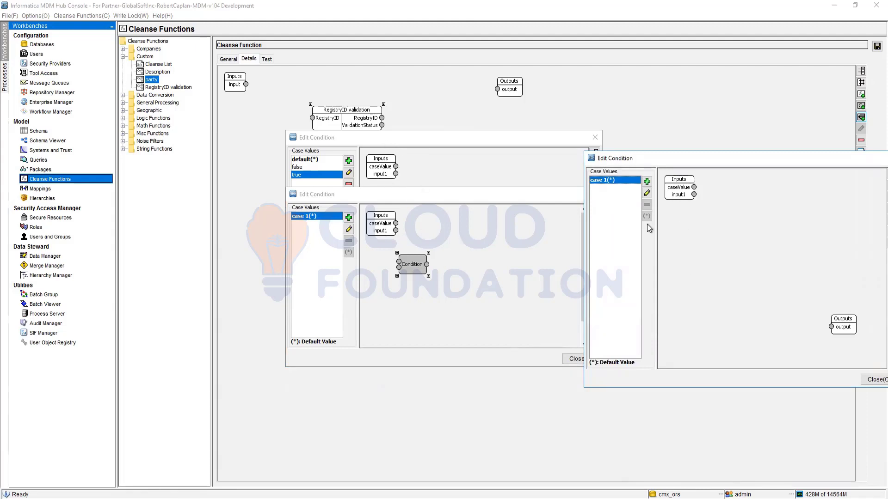
left_click_drag(644, 159, 397, 181)
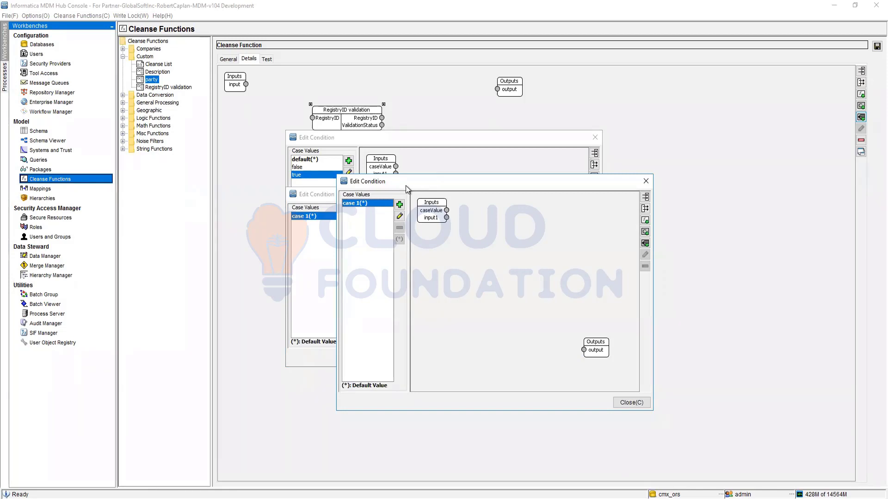
left_click(632, 402)
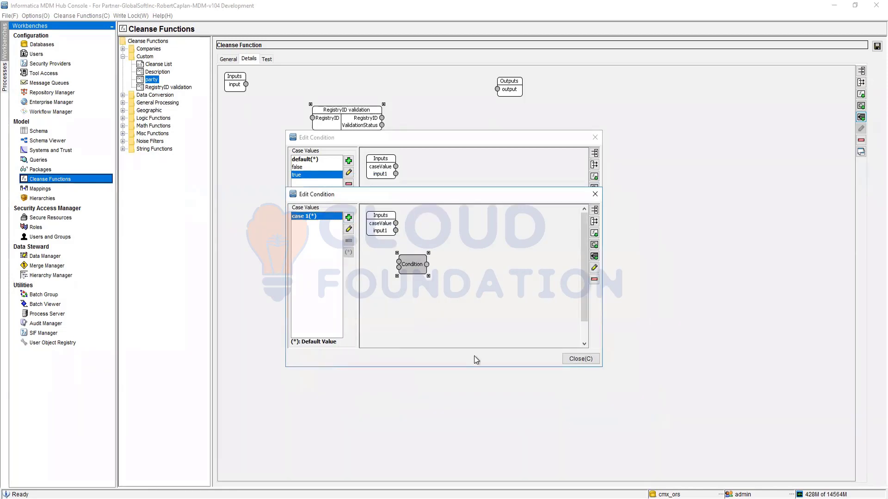
left_click(571, 362)
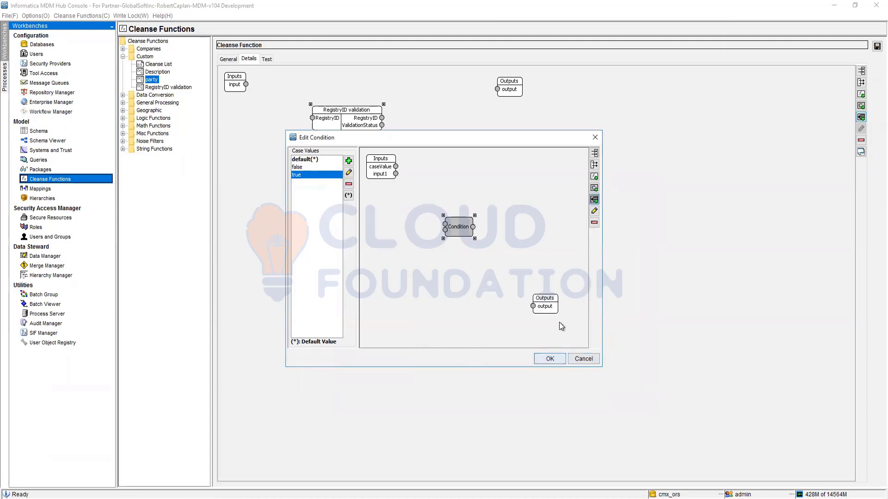
left_click(582, 359)
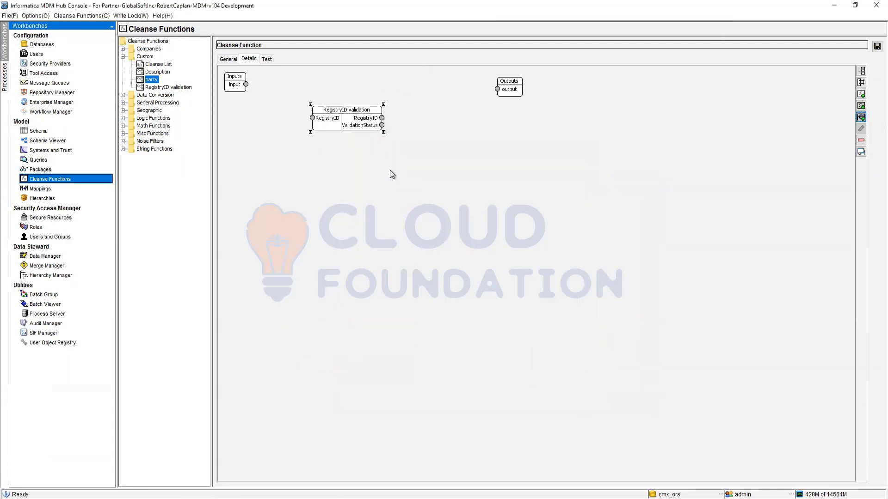
- Switch to the Notepad notes and add the line "1Value per output Attribute" below the Condition section
key("alt+Tab")
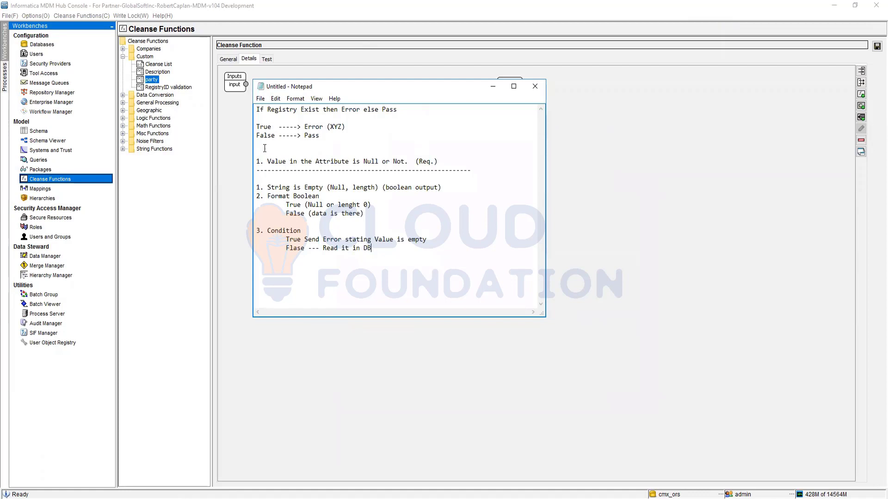
left_click_drag(257, 171, 455, 265)
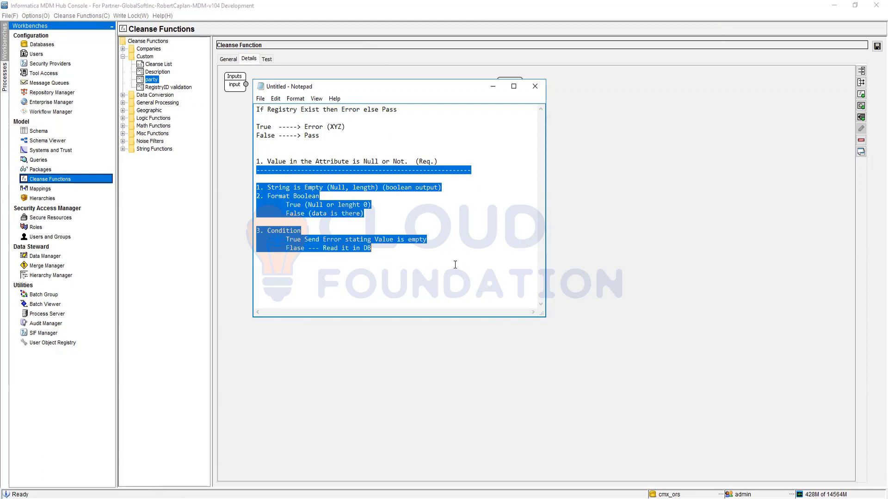
left_click(446, 259)
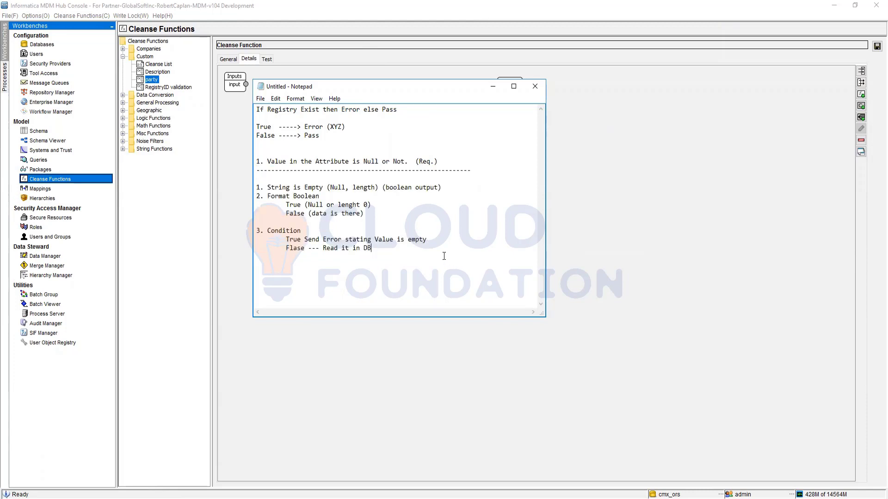
key("Return")
key("Return")
key("Return")
type("1Value per output Attriobute")
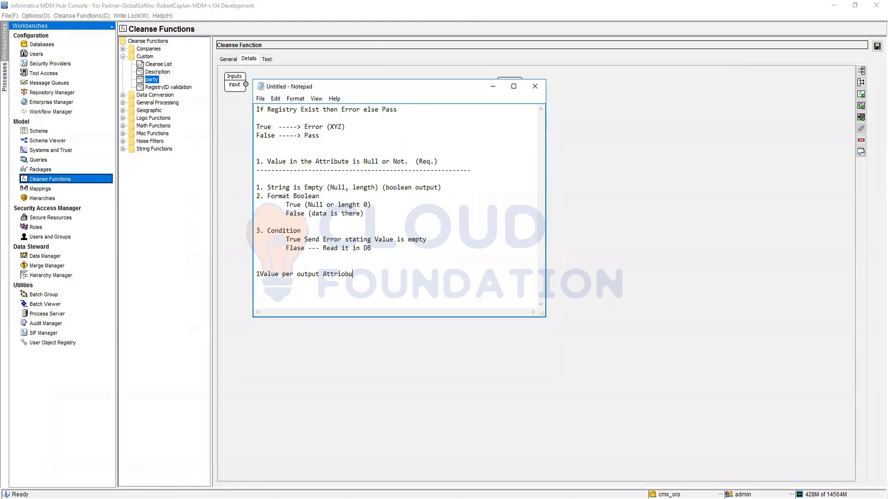
key("Left")
key("Left")
key("Left")
key("Left")
key("BackSpace")
left_click(385, 285)
- Keep the unsaved notes open and minimize Notepad to return to the MDM Hub Console
left_click(534, 89)
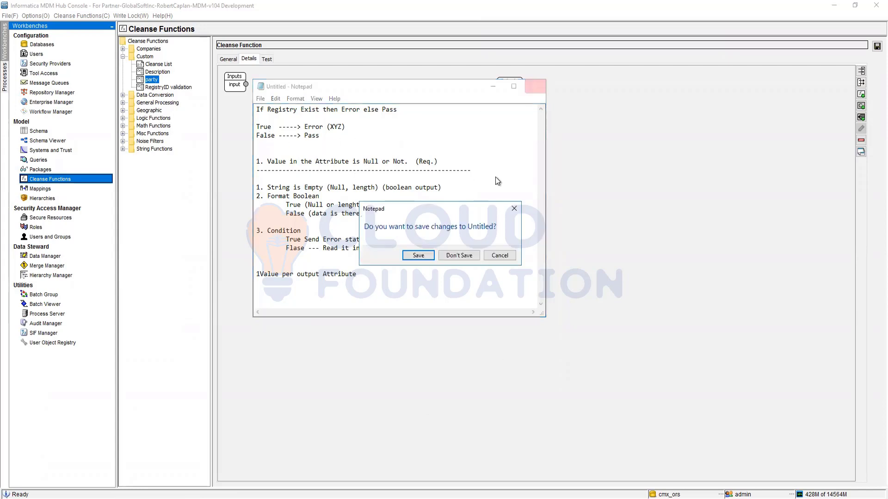
left_click(503, 258)
left_click(495, 90)
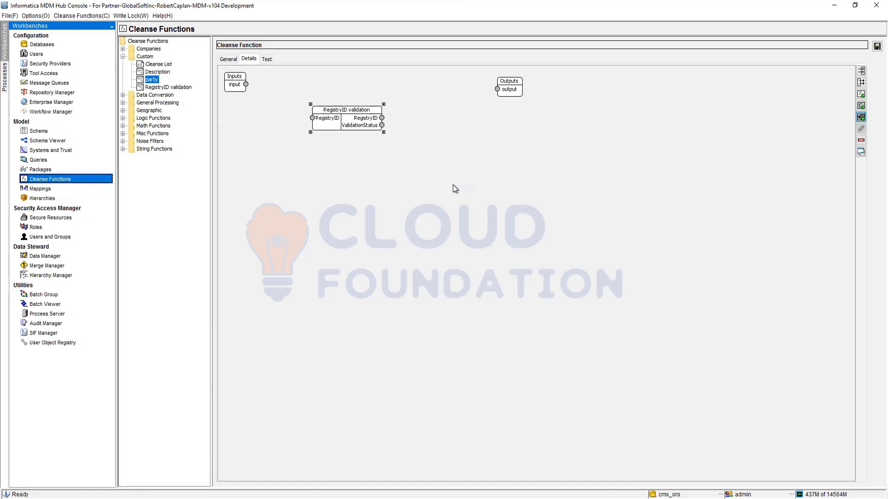
- Collapse and select the Custom library, and examine which function types can be added to it without adding any
right_click(145, 55)
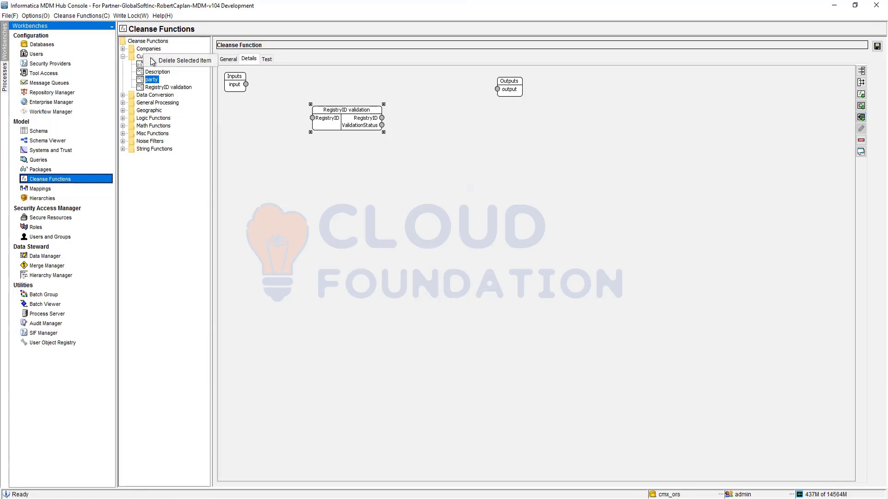
right_click(132, 54)
left_click(129, 58)
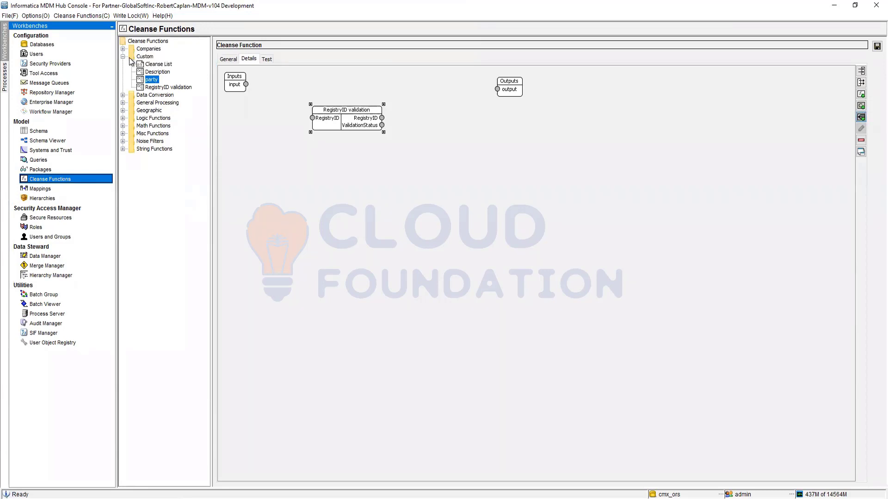
left_click(585, 278)
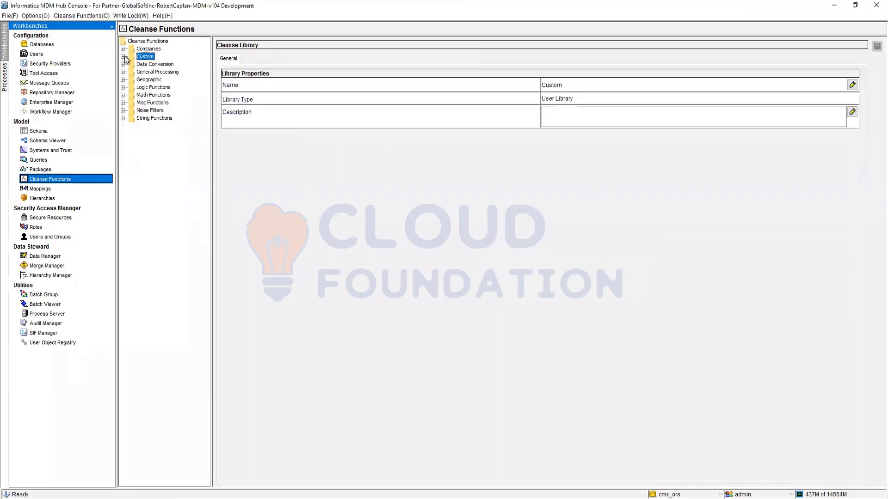
right_click(146, 59)
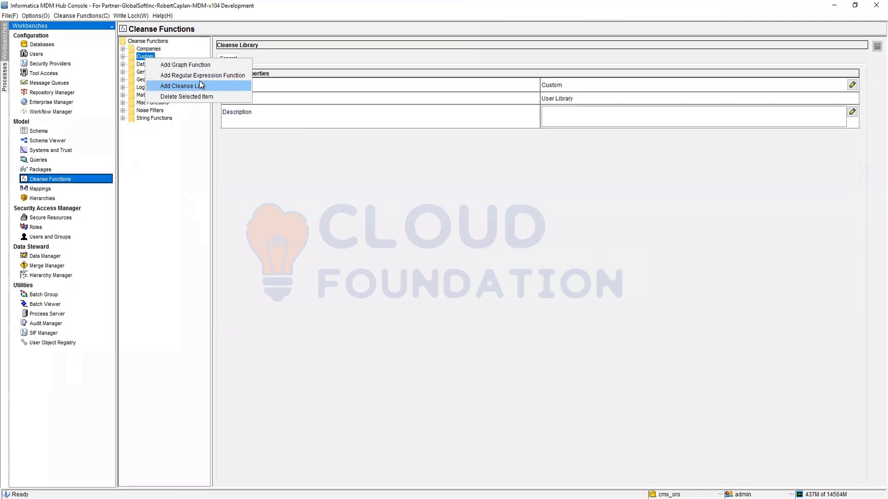
left_click(147, 40)
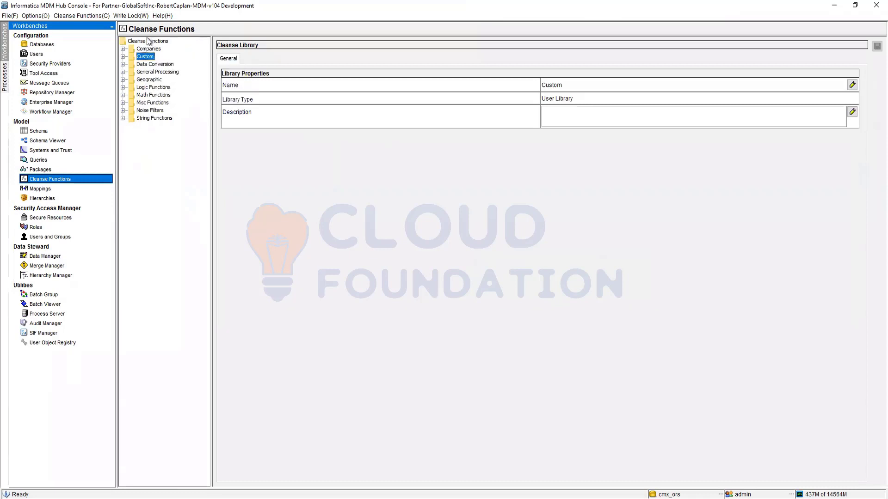
- Open the Add Java Library form from the Cleanse Functions root, examine its fields, and cancel it
left_click(147, 41)
right_click(146, 40)
left_click(203, 57)
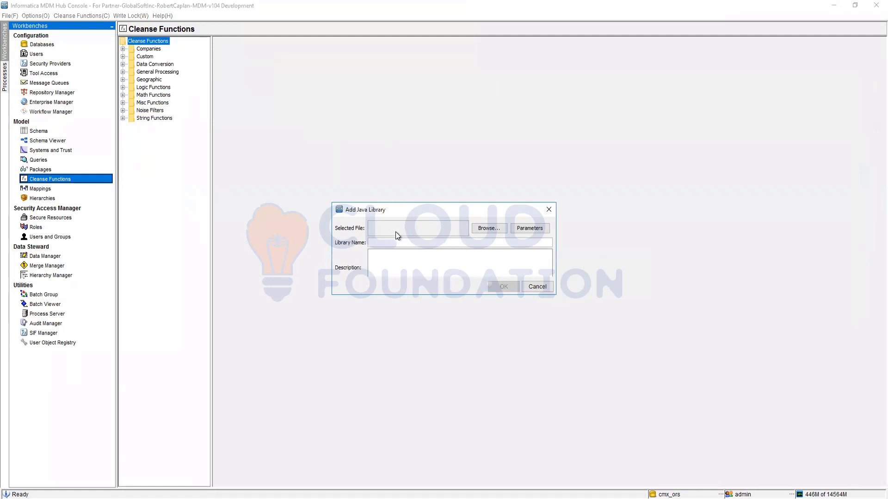
left_click(537, 287)
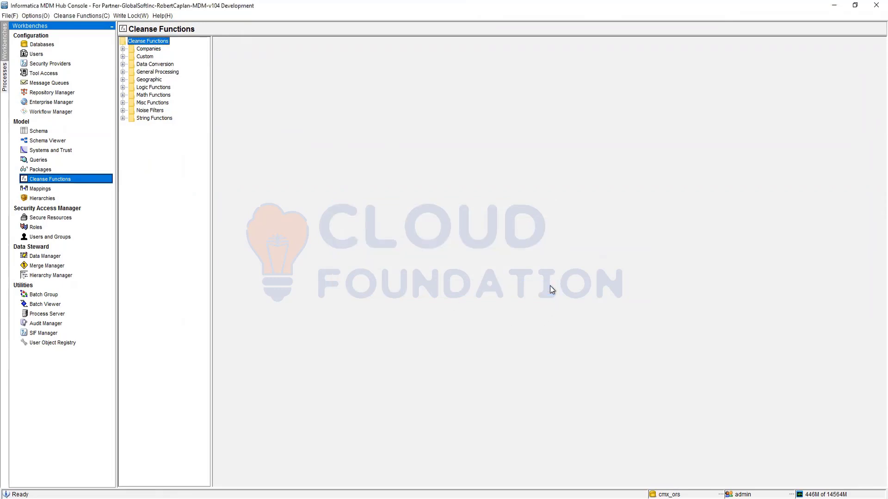
- Expand the Custom library, then open the Add IDQ Library form from the Cleanse Functions root, examine its fields, and cancel it
left_click(123, 57)
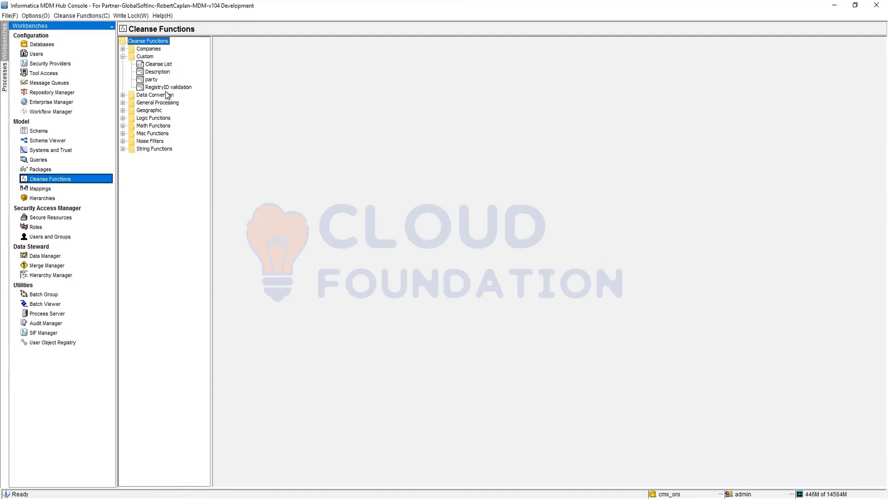
right_click(147, 43)
left_click(184, 71)
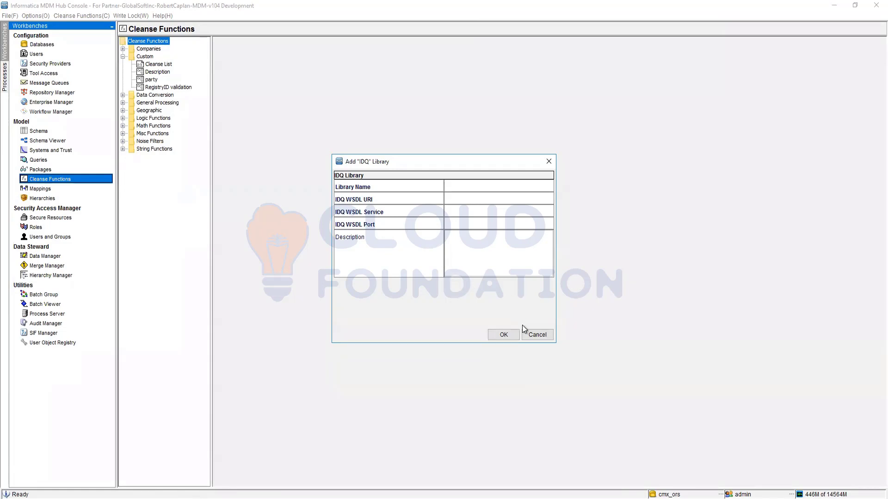
left_click(532, 334)
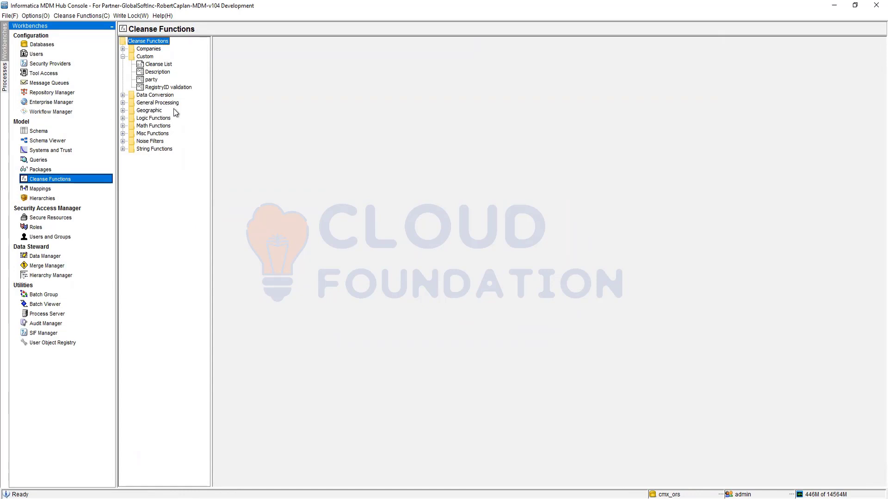
- Examine the detailed graph of the RegistryID validation function alongside the Notepad notes, and return to the MDM Hub Console
left_click(168, 88)
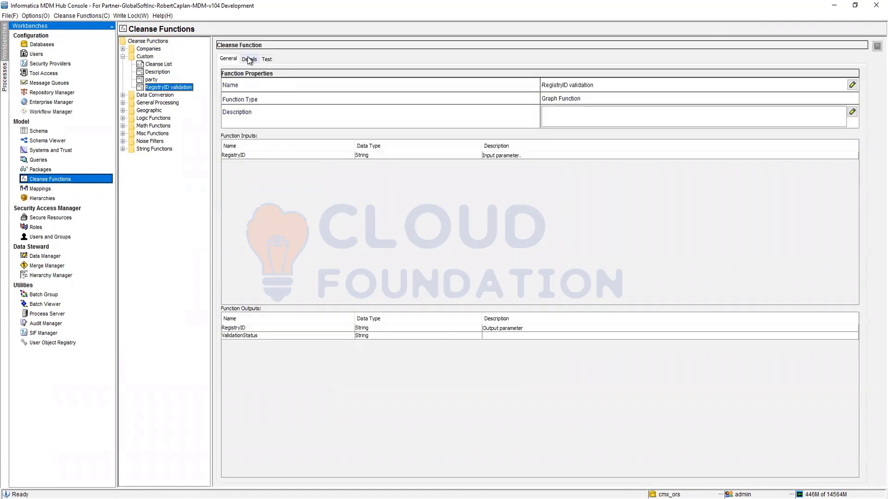
left_click(248, 59)
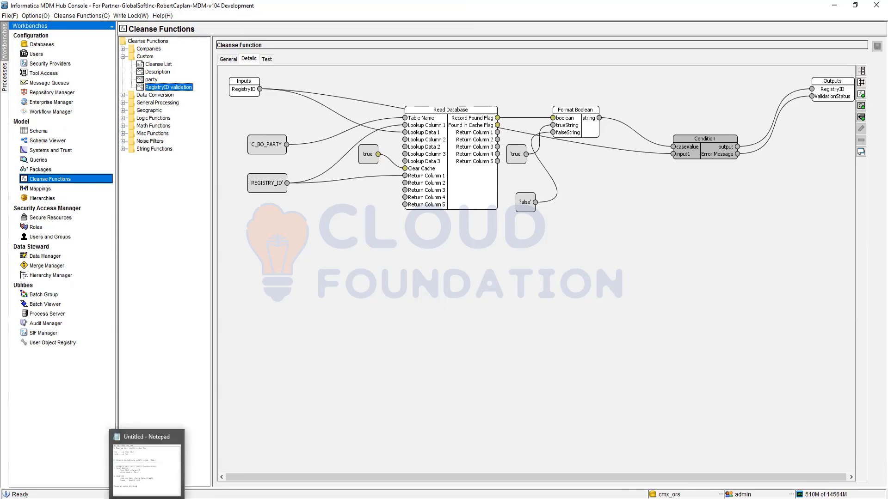
left_click(148, 460)
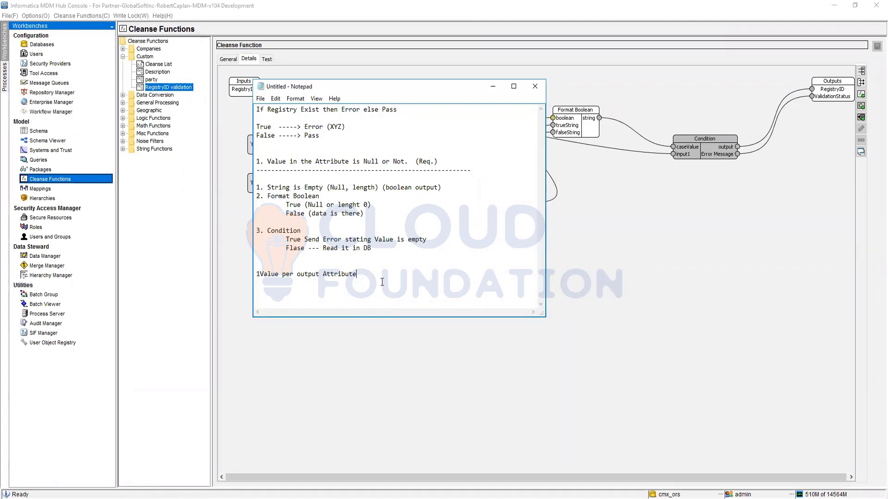
left_click_drag(390, 87, 620, 138)
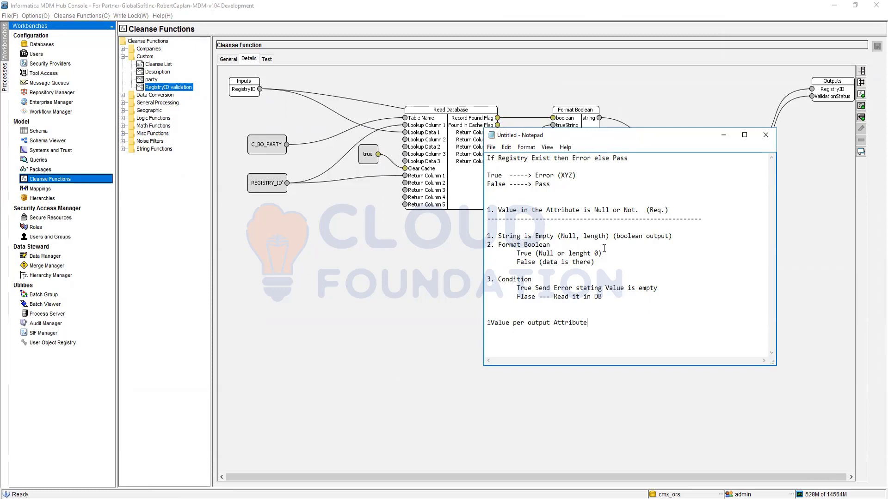
left_click(124, 121)
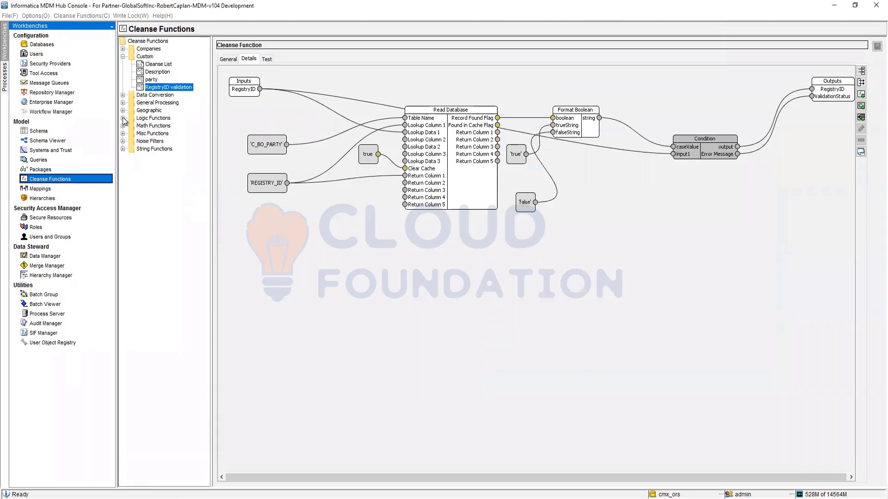
- Expand the Logic, Misc and Math Functions libraries, and examine the And function's general properties and test inputs
left_click(123, 117)
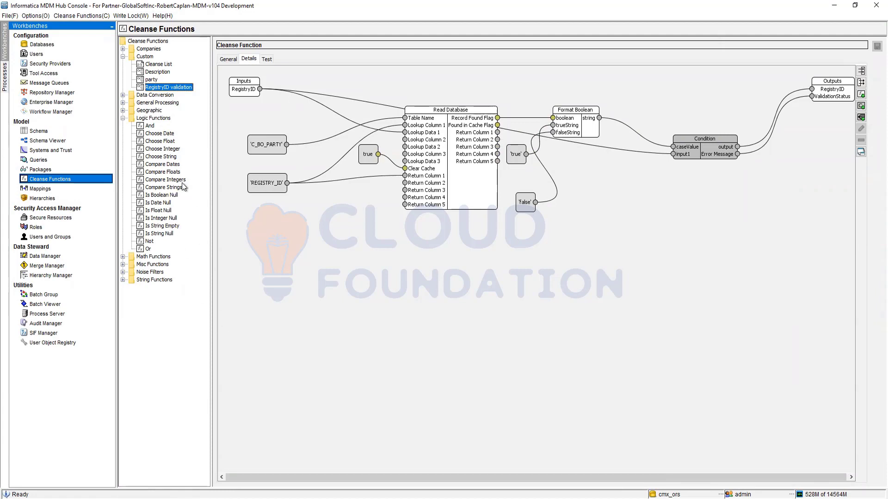
left_click(123, 265)
left_click(123, 257)
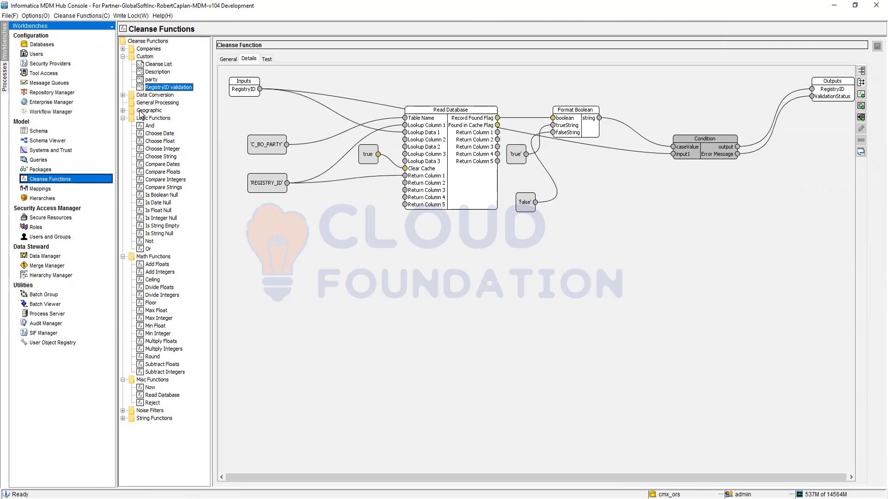
left_click(150, 125)
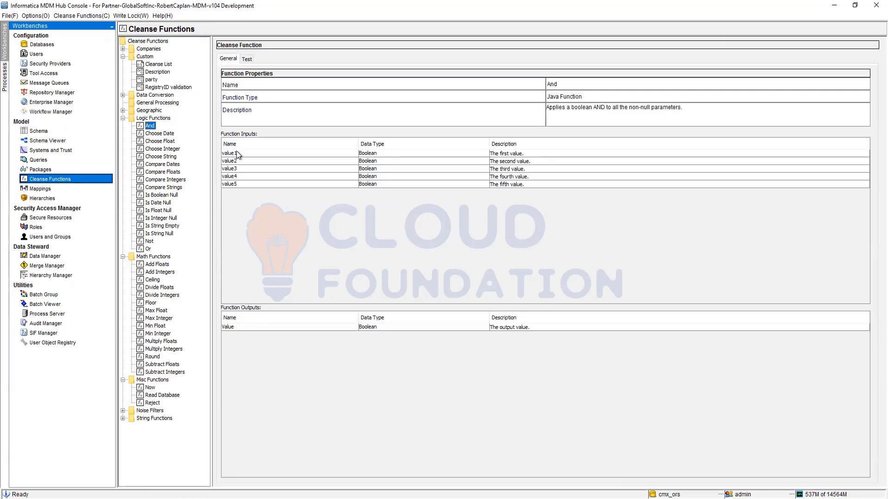
left_click(247, 58)
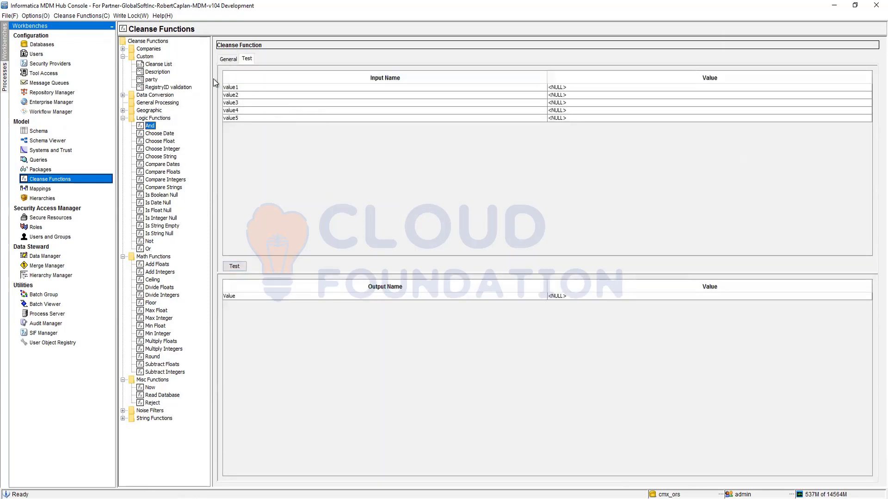
left_click(228, 59)
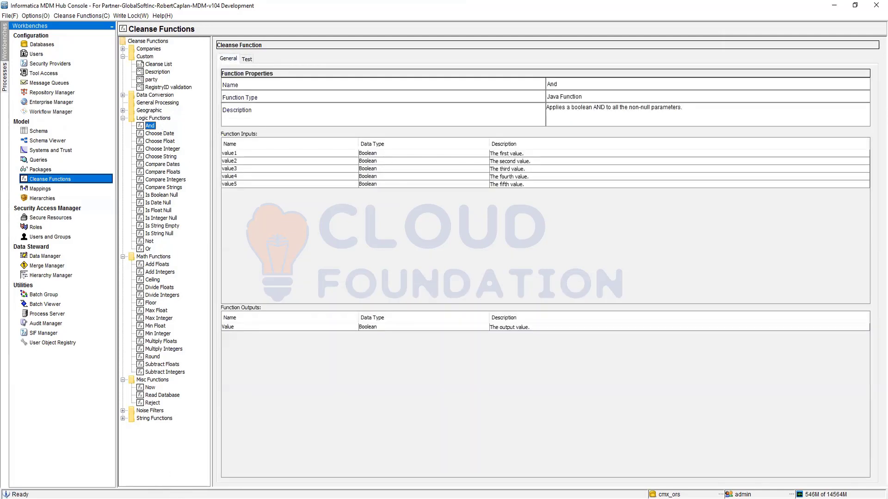
- Review the Notepad notes and minimize them, and collapse the Logic, Math and Misc Functions libraries in the console
key("alt+Tab")
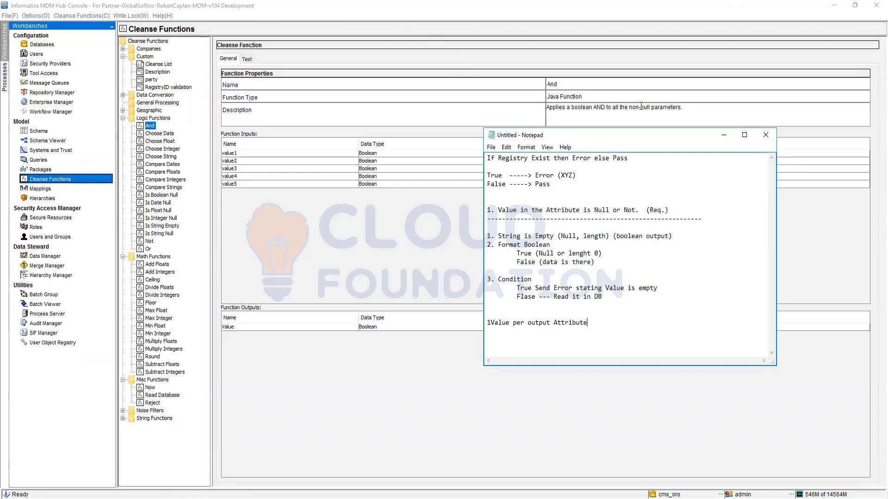
left_click(723, 135)
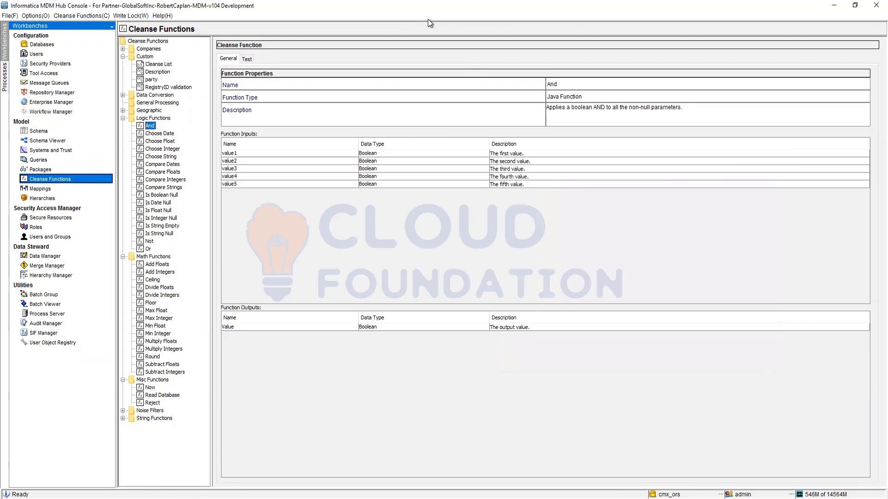
left_click(122, 118)
left_click(122, 126)
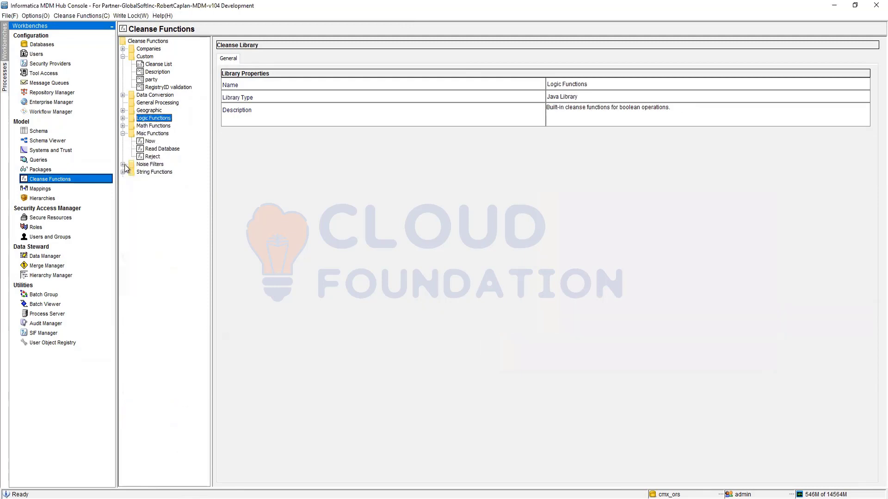
left_click(123, 134)
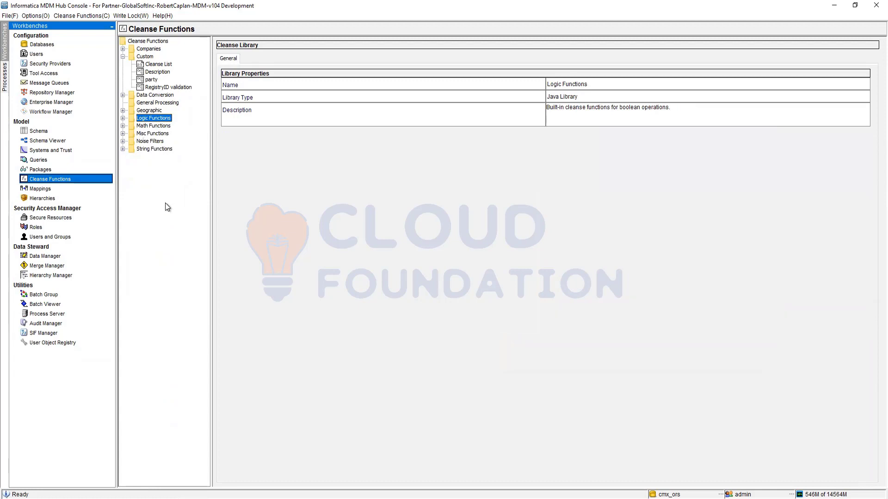
- Open the MPG Address SAP mapping diagram and add the custom RegistryID validation function to it
left_click(156, 87)
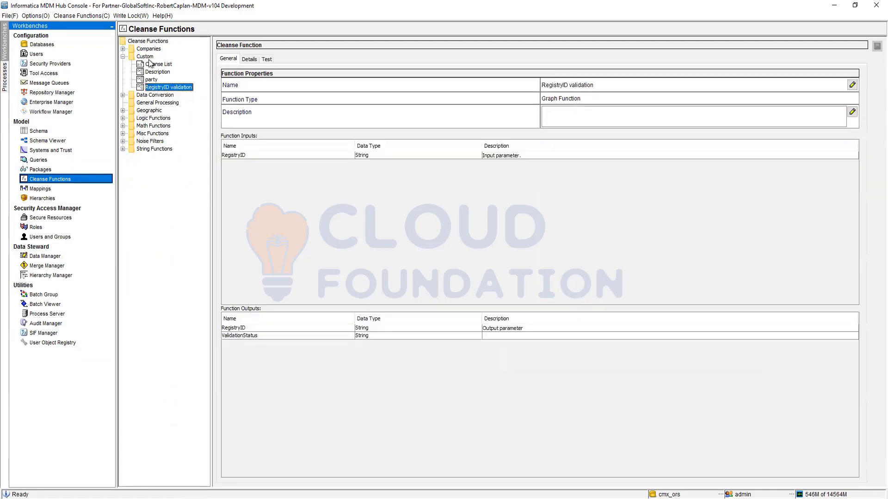
left_click(41, 189)
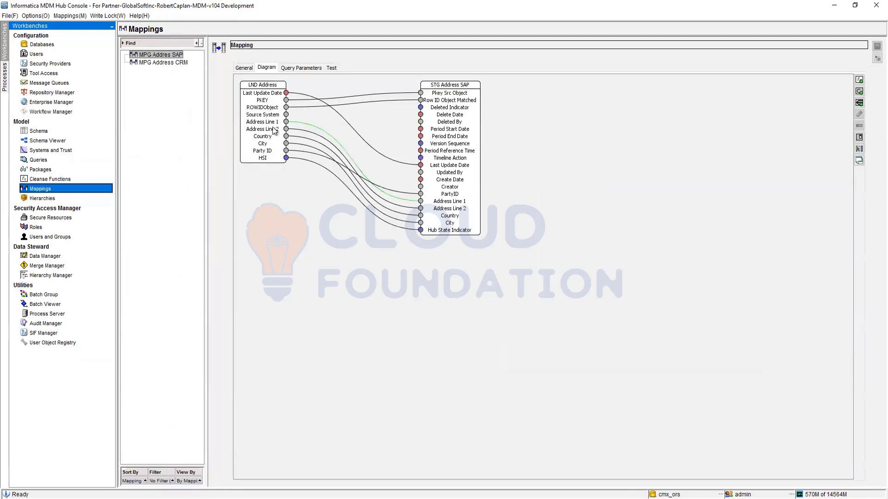
left_click(296, 152)
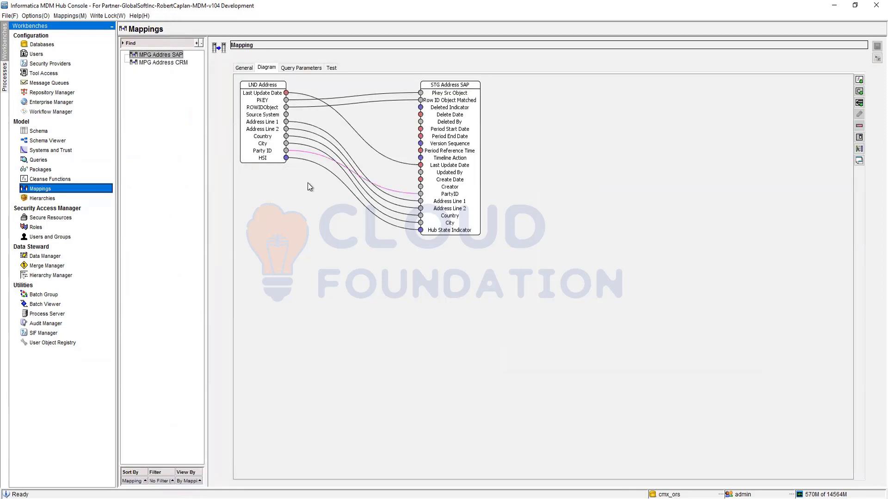
left_click(859, 81)
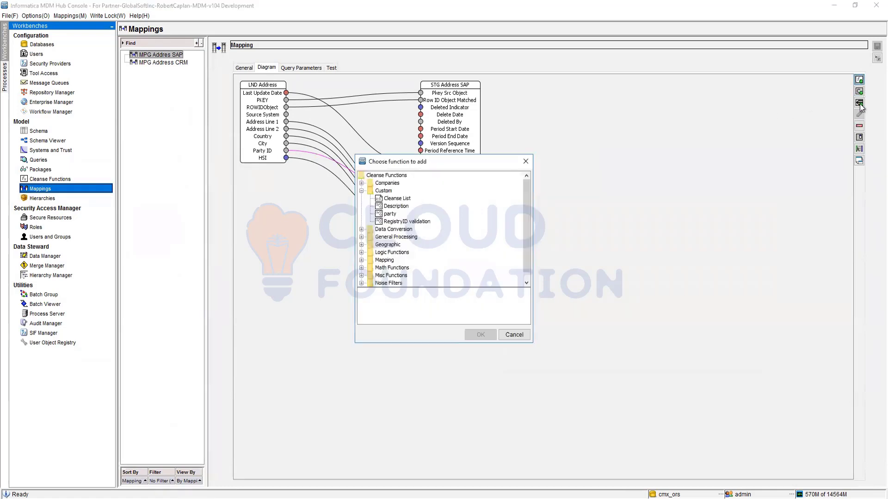
left_click(406, 222)
left_click(480, 335)
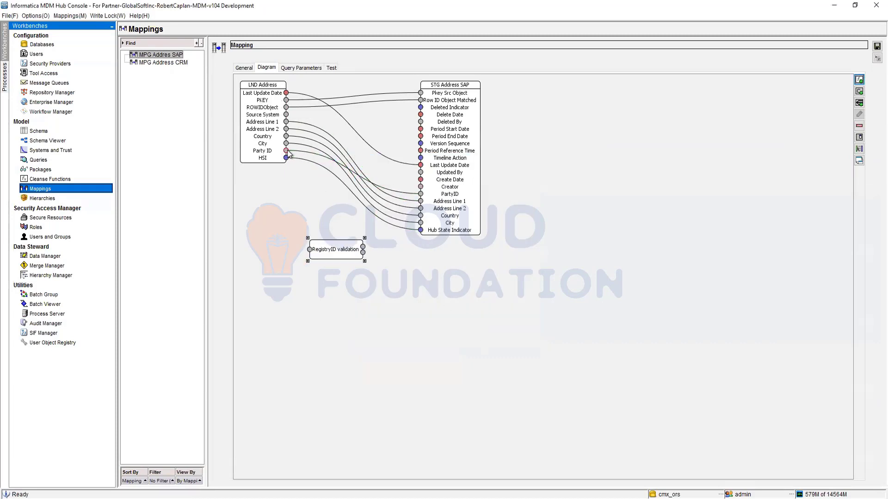
- Connect the landing table's Party ID to the RegistryID validation input, and its first output to Updated By in the staging table
left_click_drag(287, 151, 310, 249)
left_click_drag(363, 246, 419, 194)
left_click_drag(363, 247, 422, 185)
left_click_drag(362, 247, 421, 172)
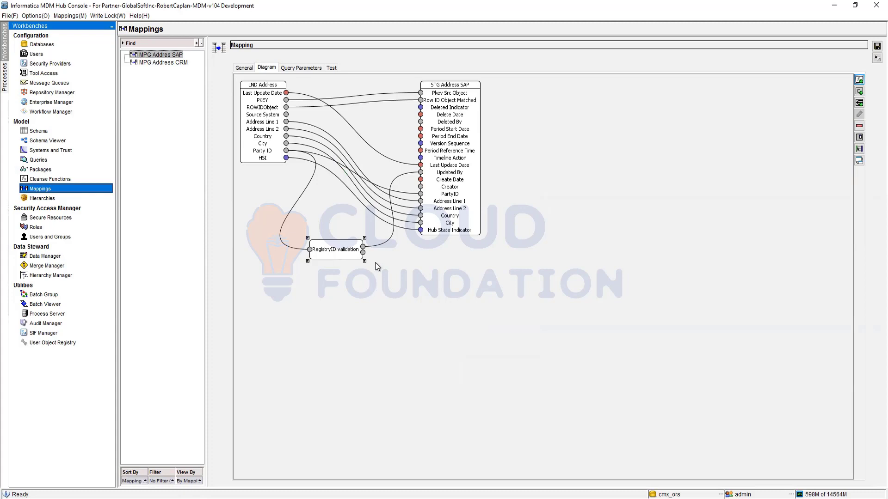
- Delete the RegistryID validation function from the mapping and return to Cleanse Functions without saving the mapping changes
key("Delete")
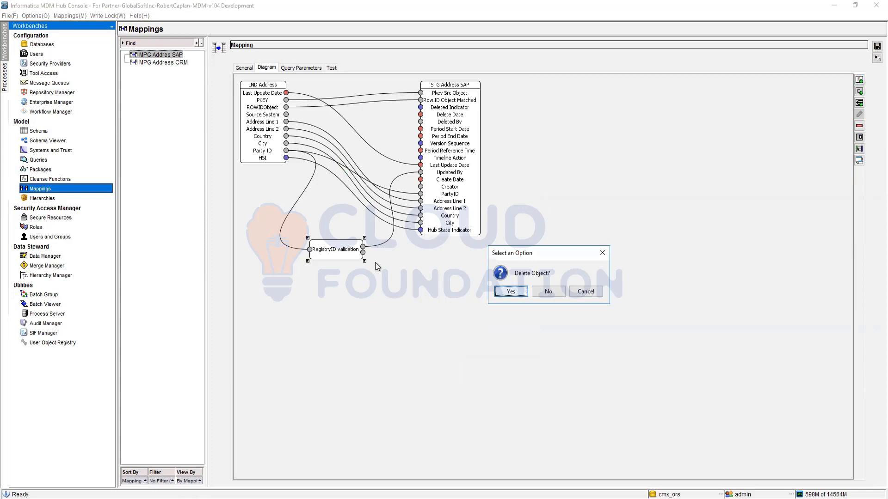
left_click(510, 291)
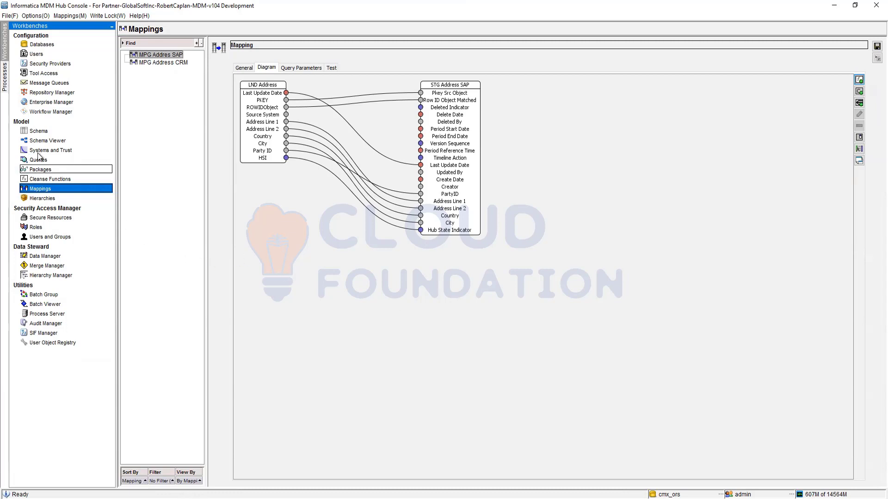
left_click(49, 180)
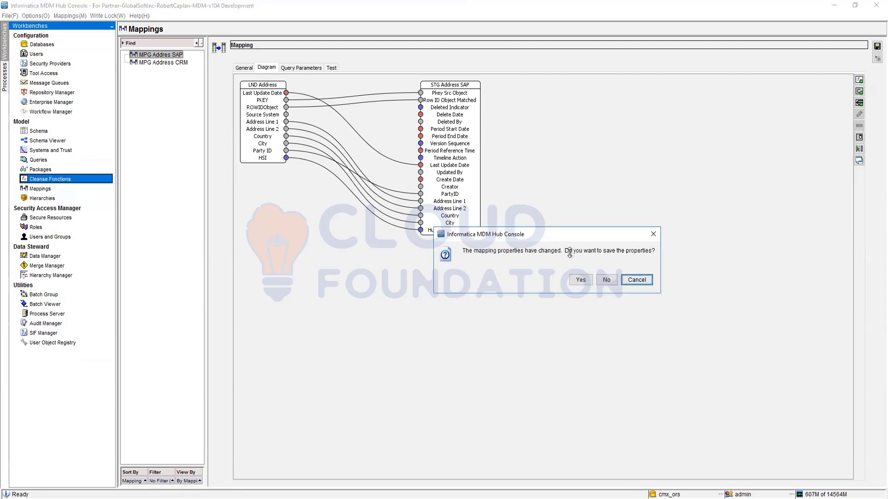
left_click(601, 280)
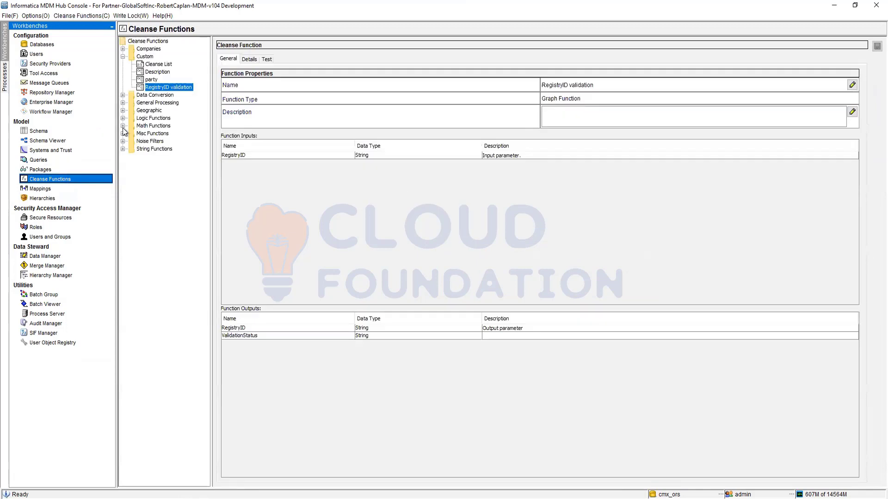
- Expand the String Functions and Misc Functions libraries, and examine the Reject function's properties, inputs and outputs
left_click(123, 149)
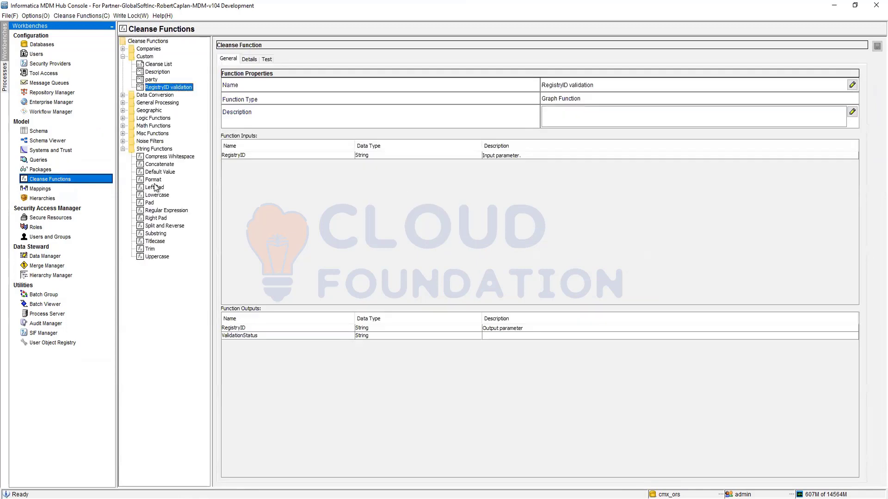
left_click(123, 134)
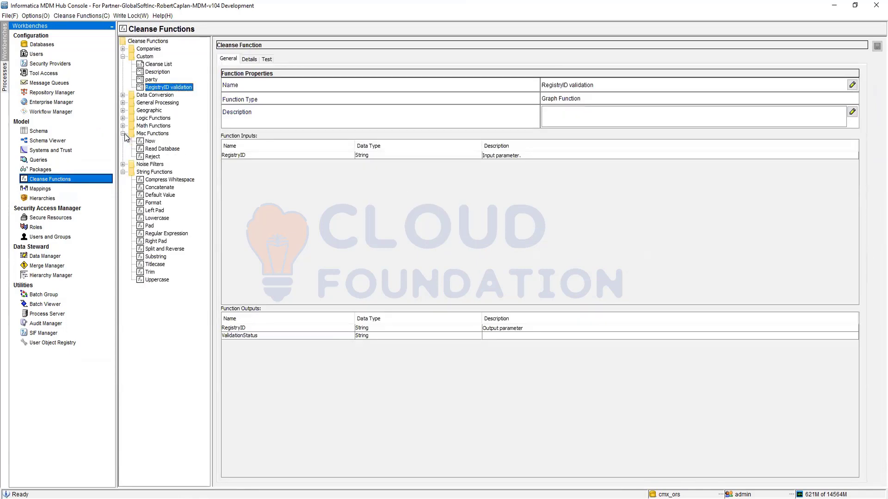
left_click(153, 157)
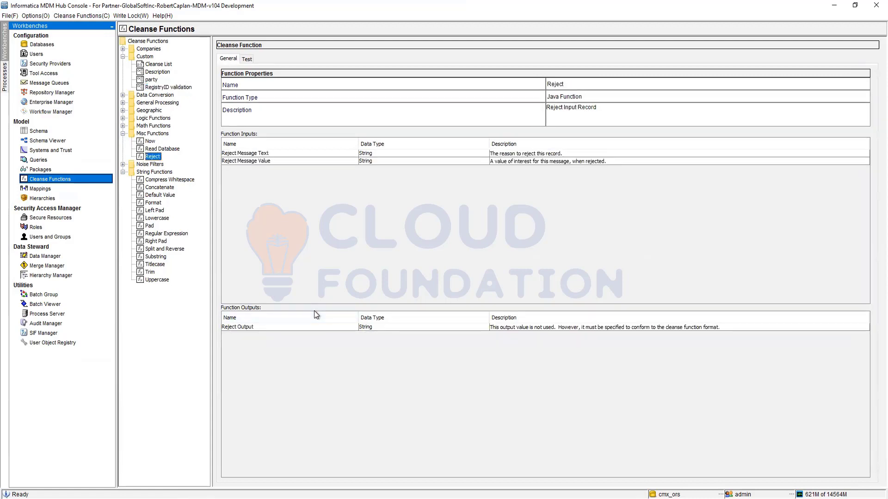